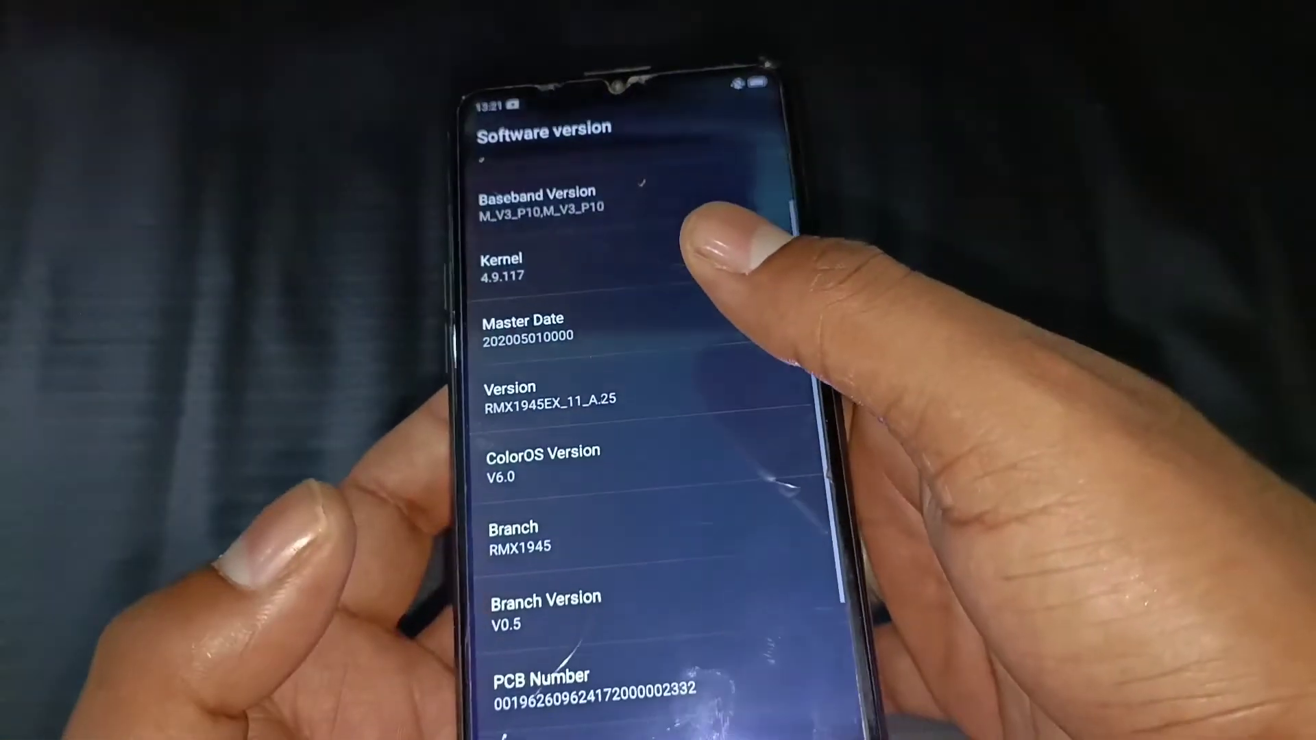
scroll(637, 411, "up", 2)
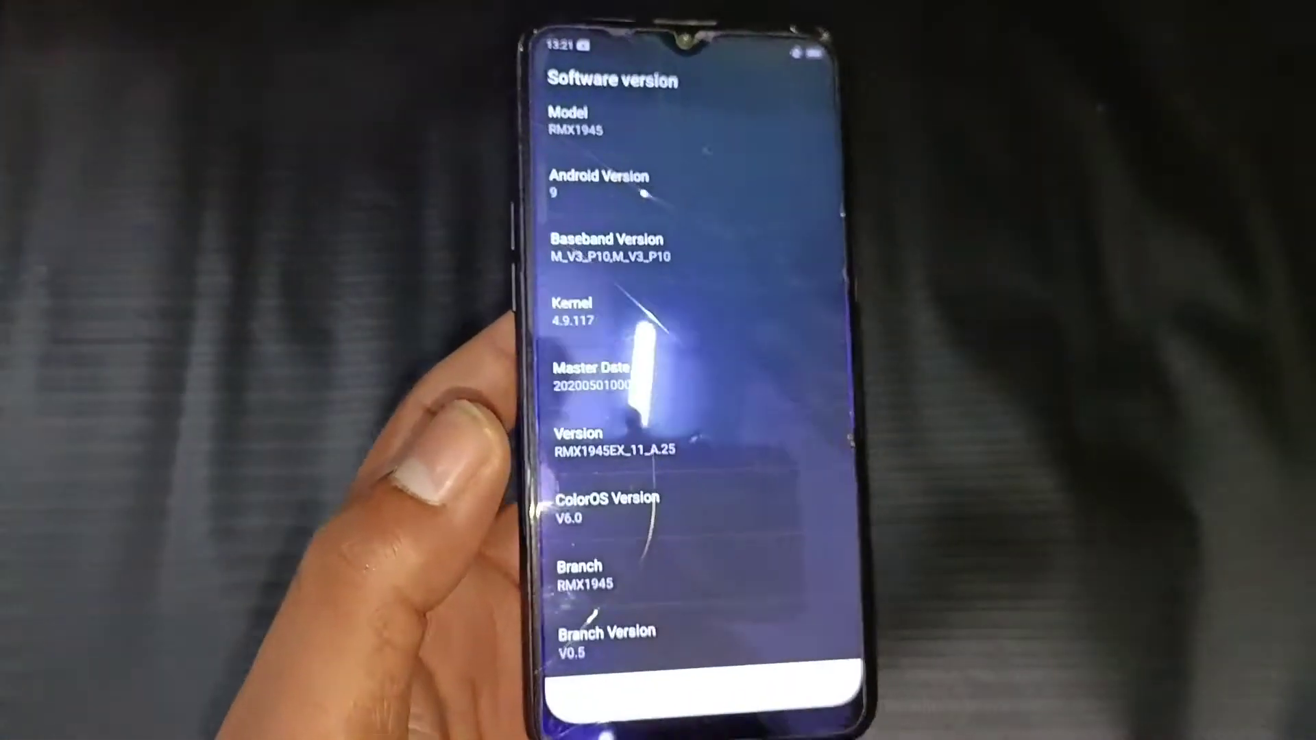
key("Escape")
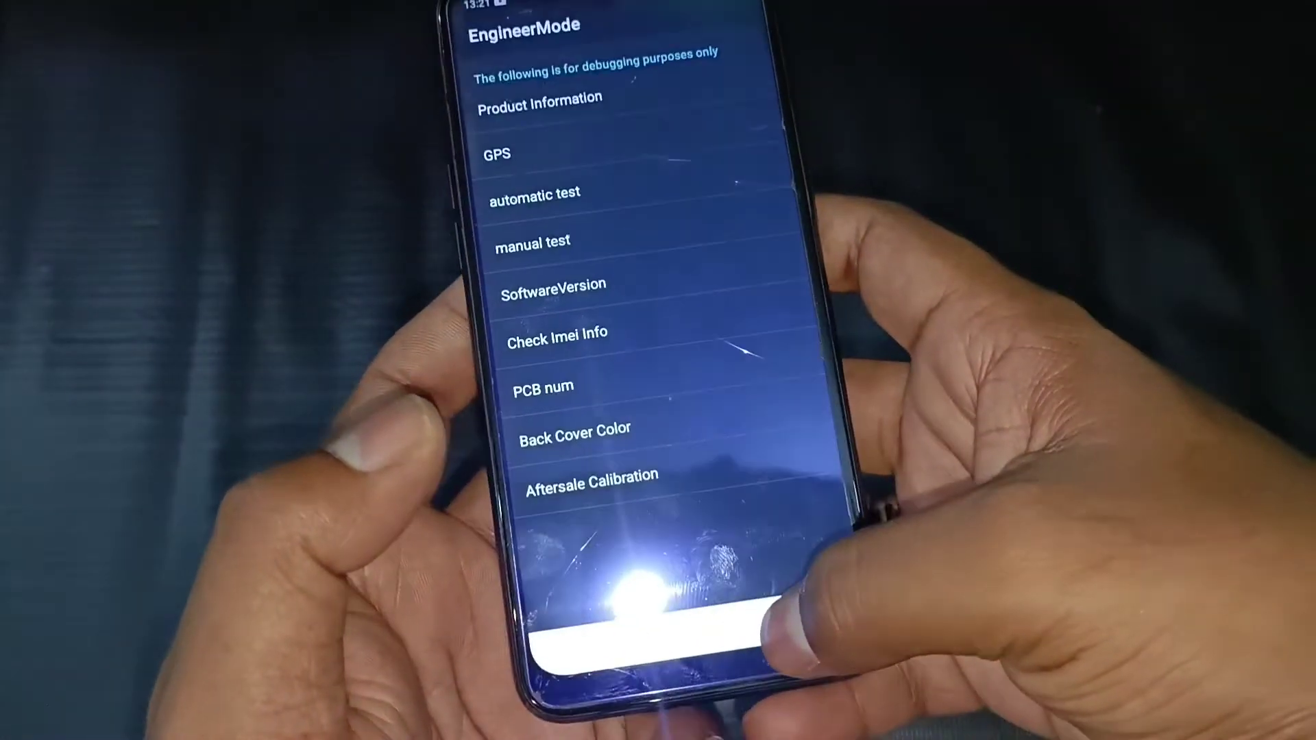
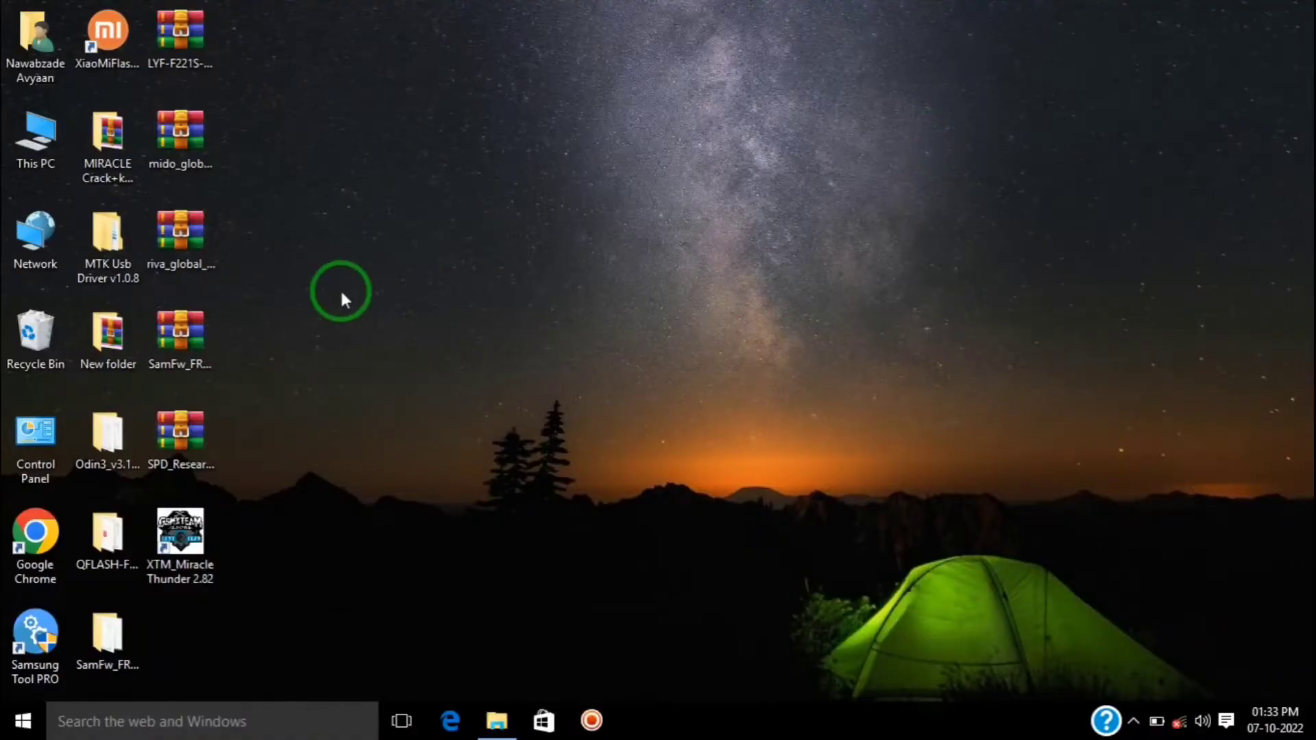
Step: Extract the Realme c2 Unlock File archive inside the desktop's New folder, supplying the archive password
double_click(110, 324)
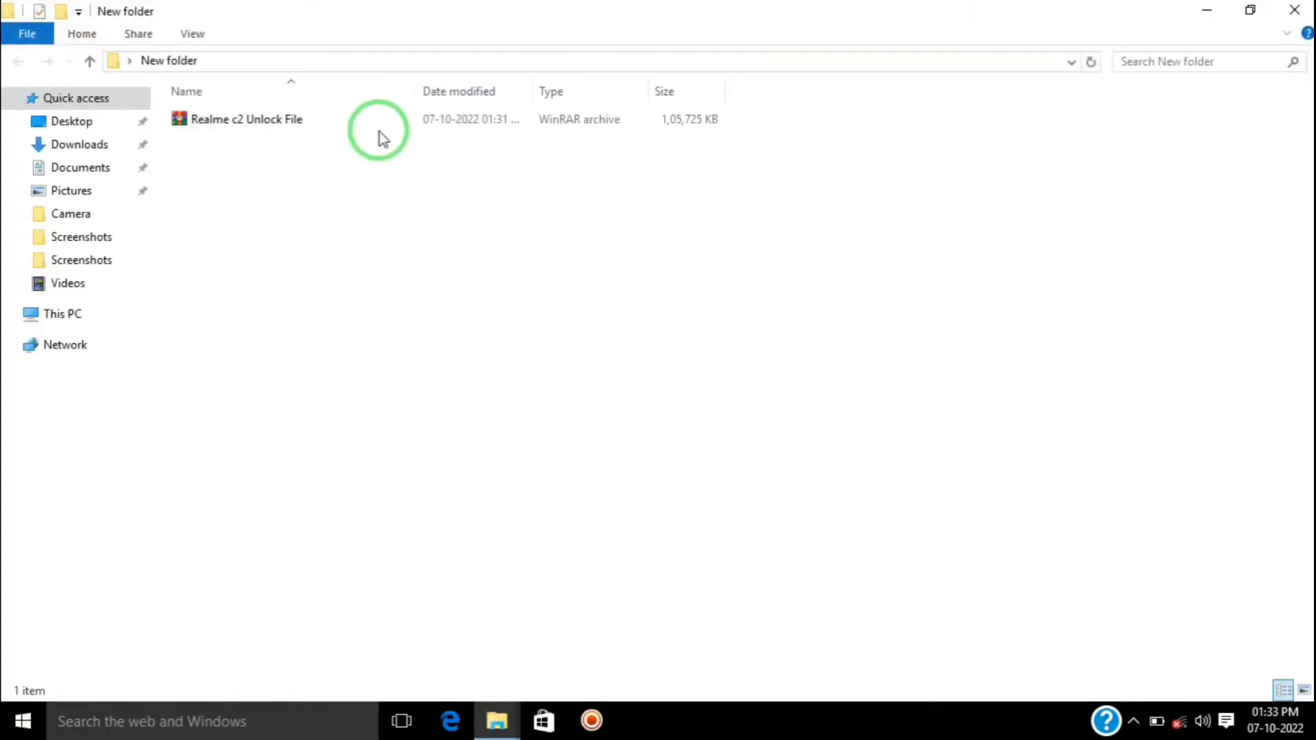
right_click(381, 130)
left_click(359, 123)
right_click(357, 125)
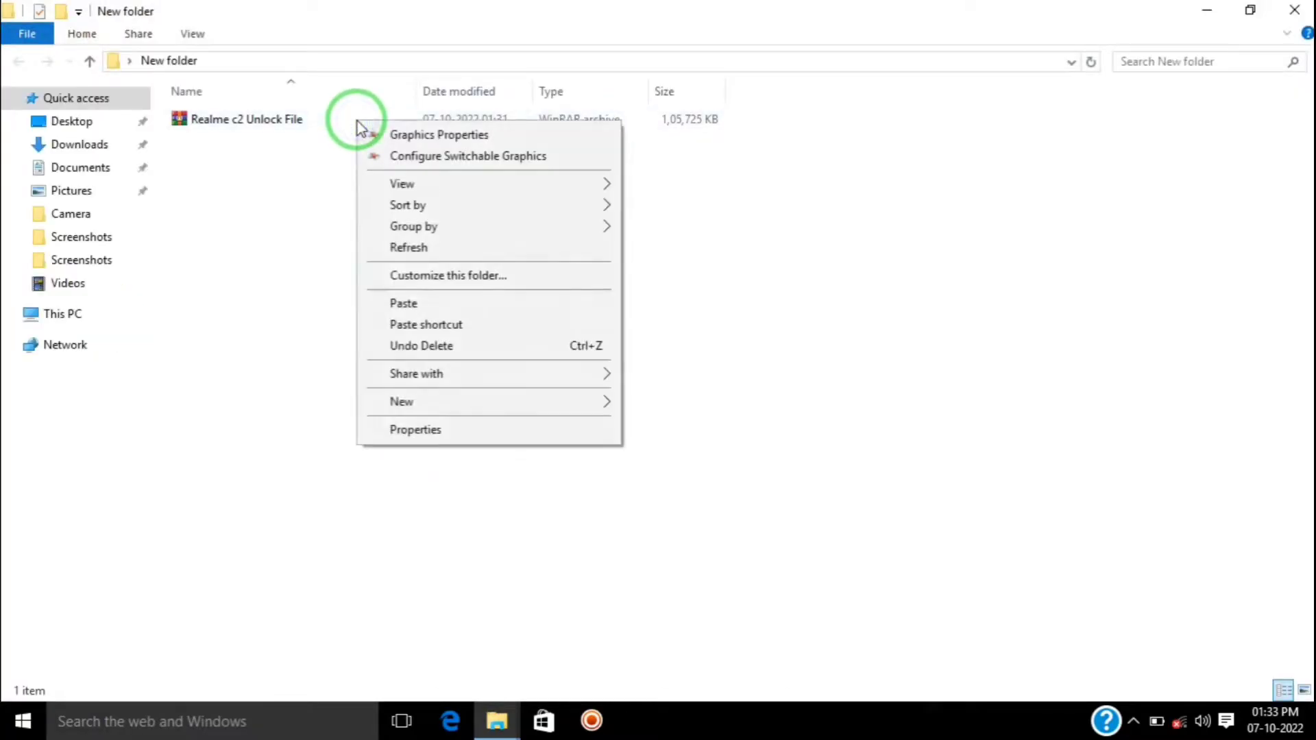
right_click(303, 115)
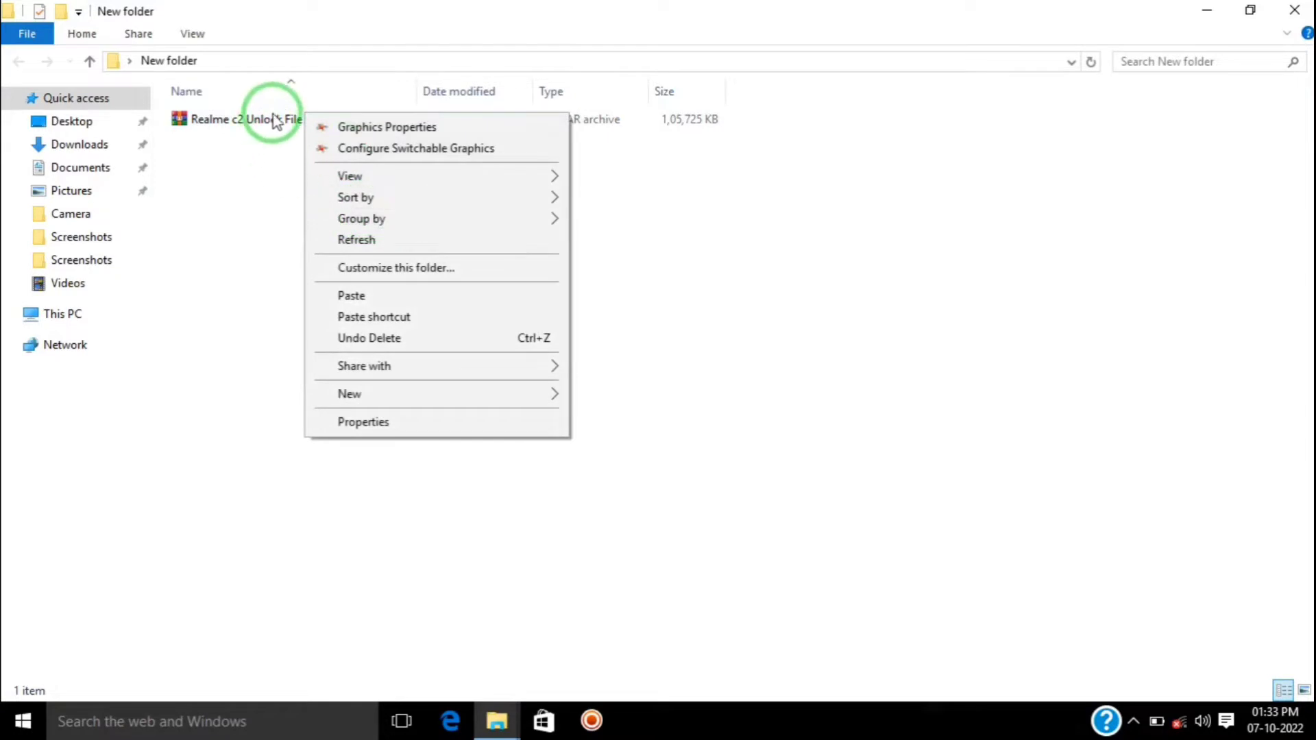
left_click(273, 119)
right_click(278, 120)
left_click(330, 191)
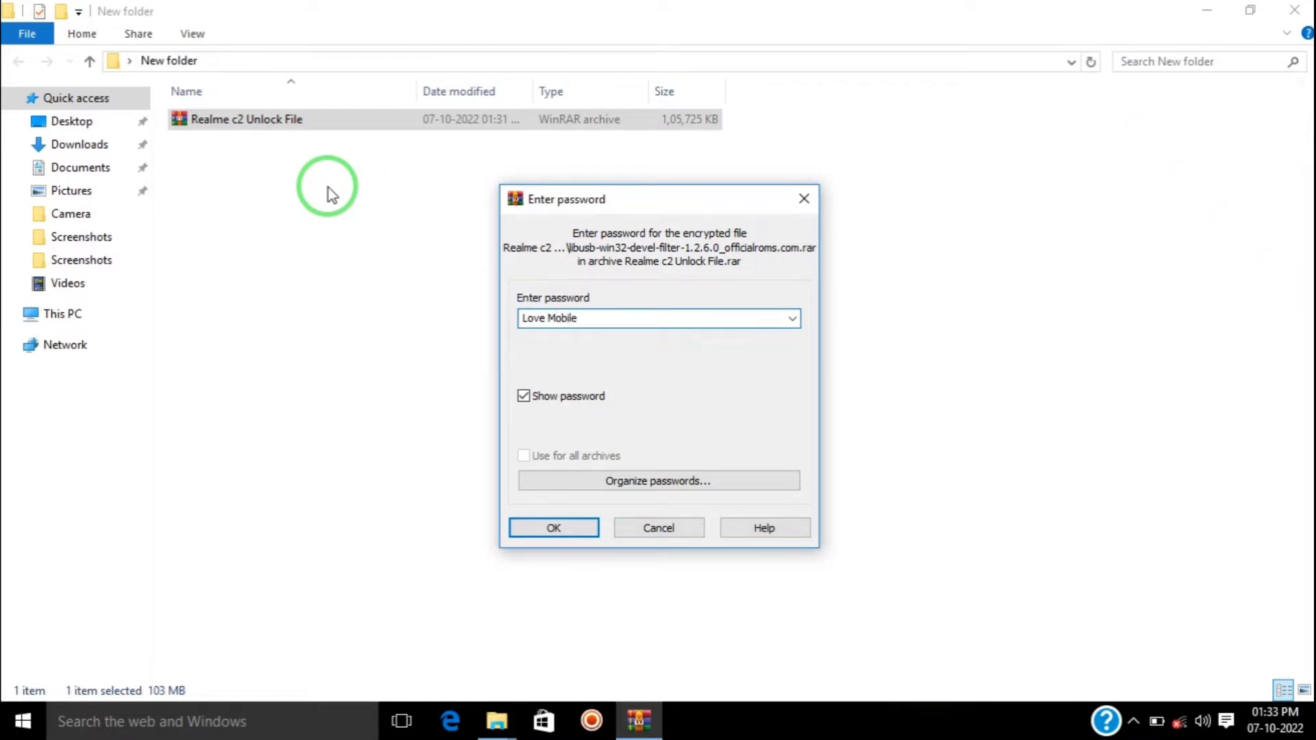
left_click(571, 528)
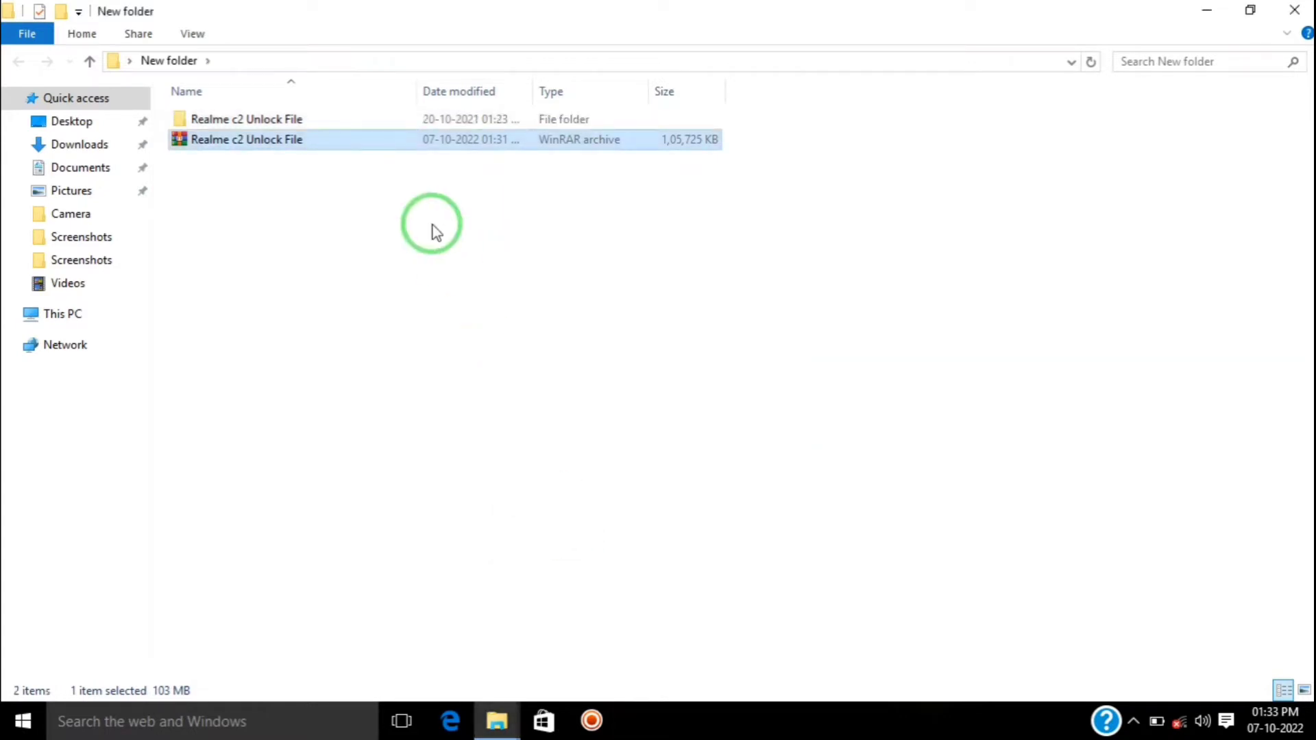
Step: In the extracted Realme c2 Unlock File folder, extract the libusb-win32-devel-filter-1.2.6.0 and MCT MTK Auth Bypass_rev4 archives in place
double_click(331, 121)
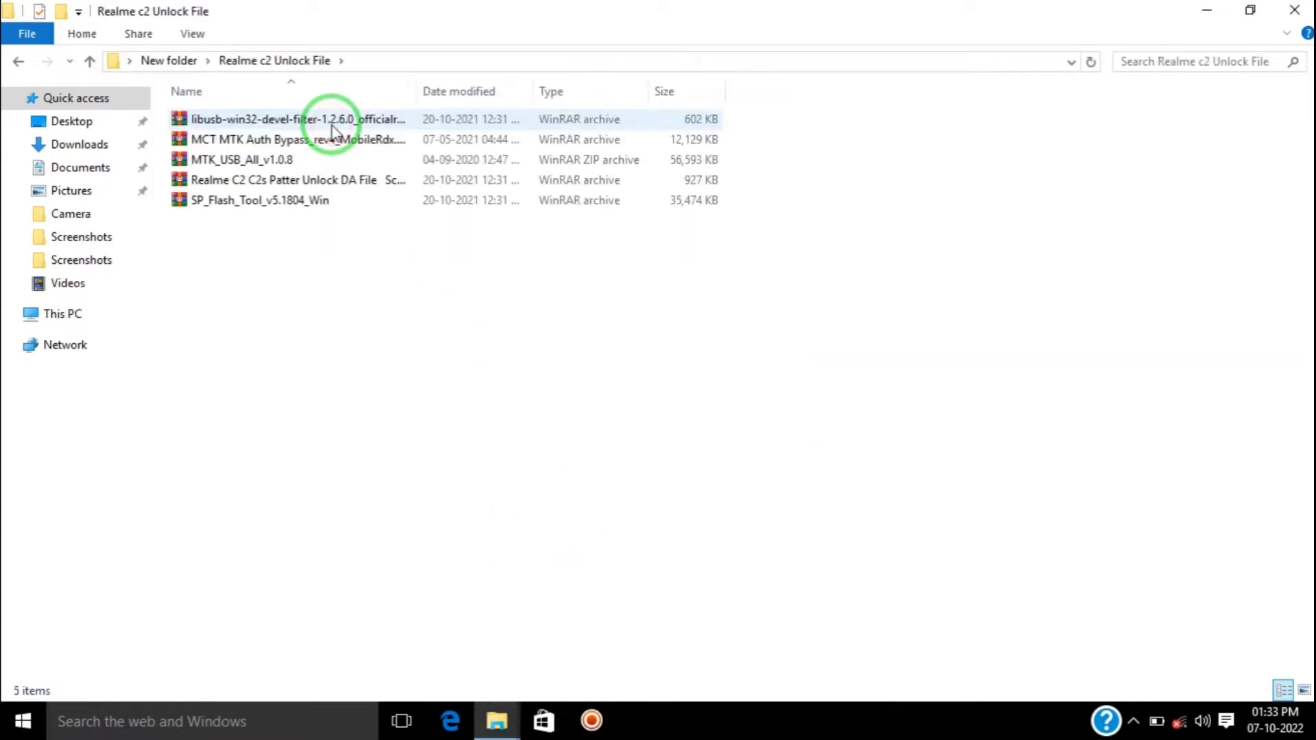
right_click(332, 130)
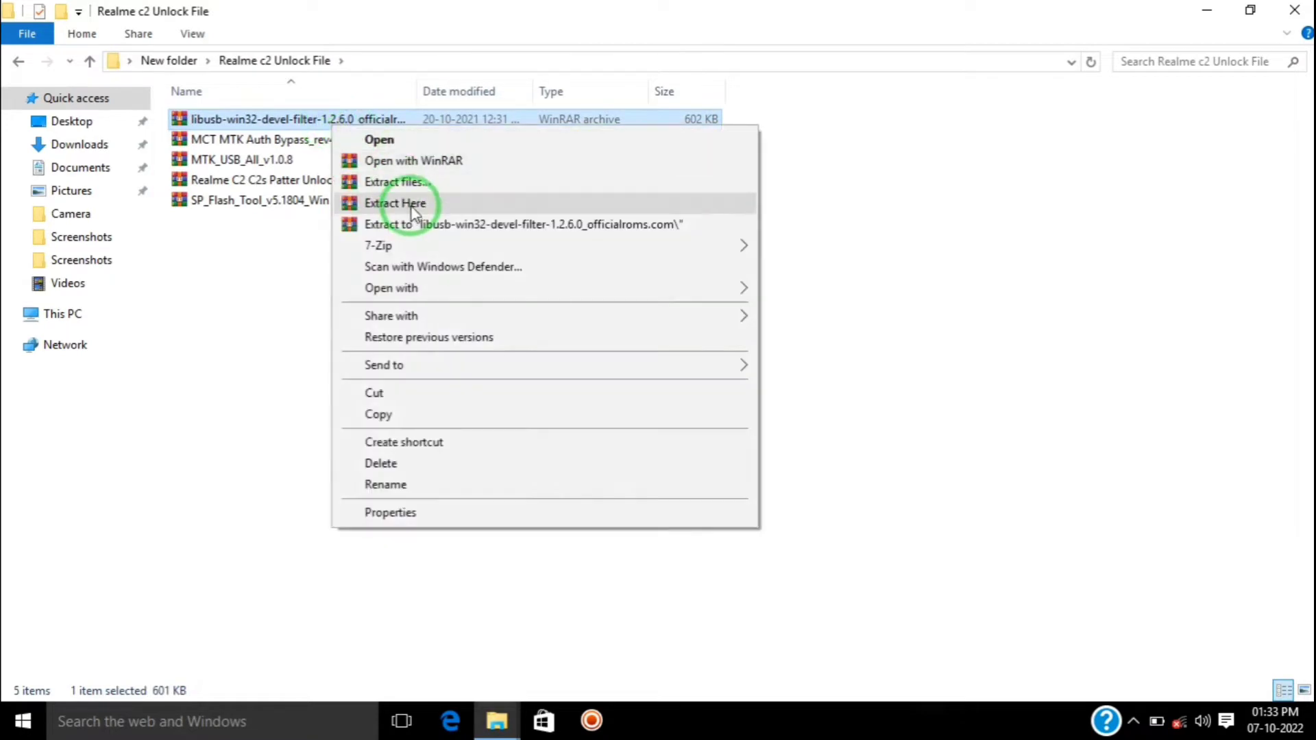
left_click(404, 203)
right_click(318, 139)
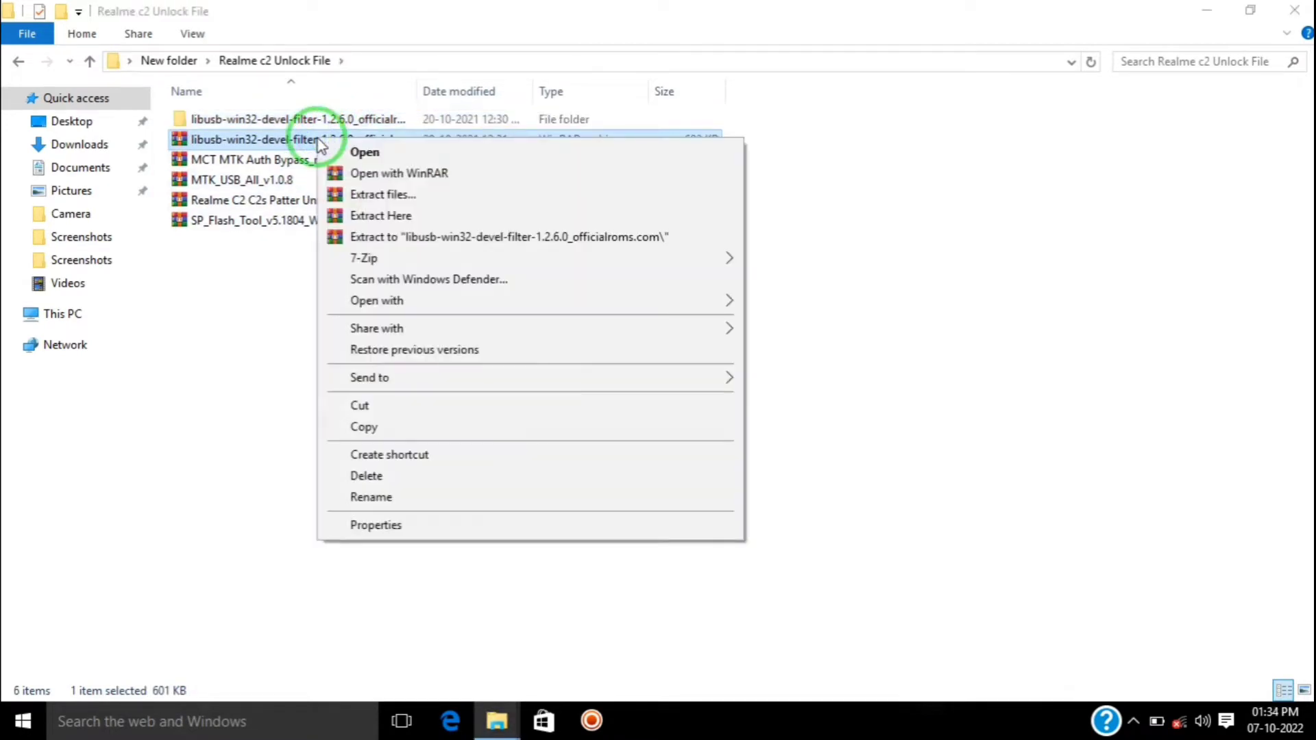
right_click(279, 164)
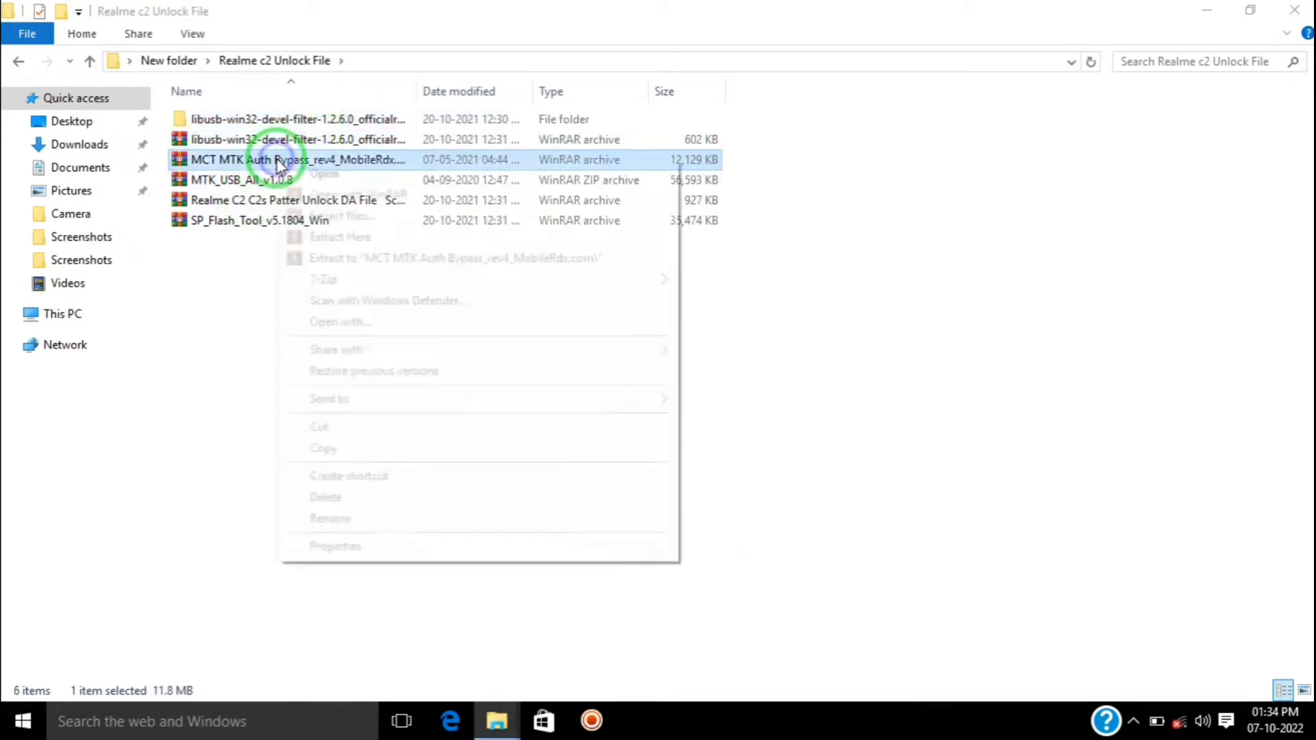
left_click(333, 233)
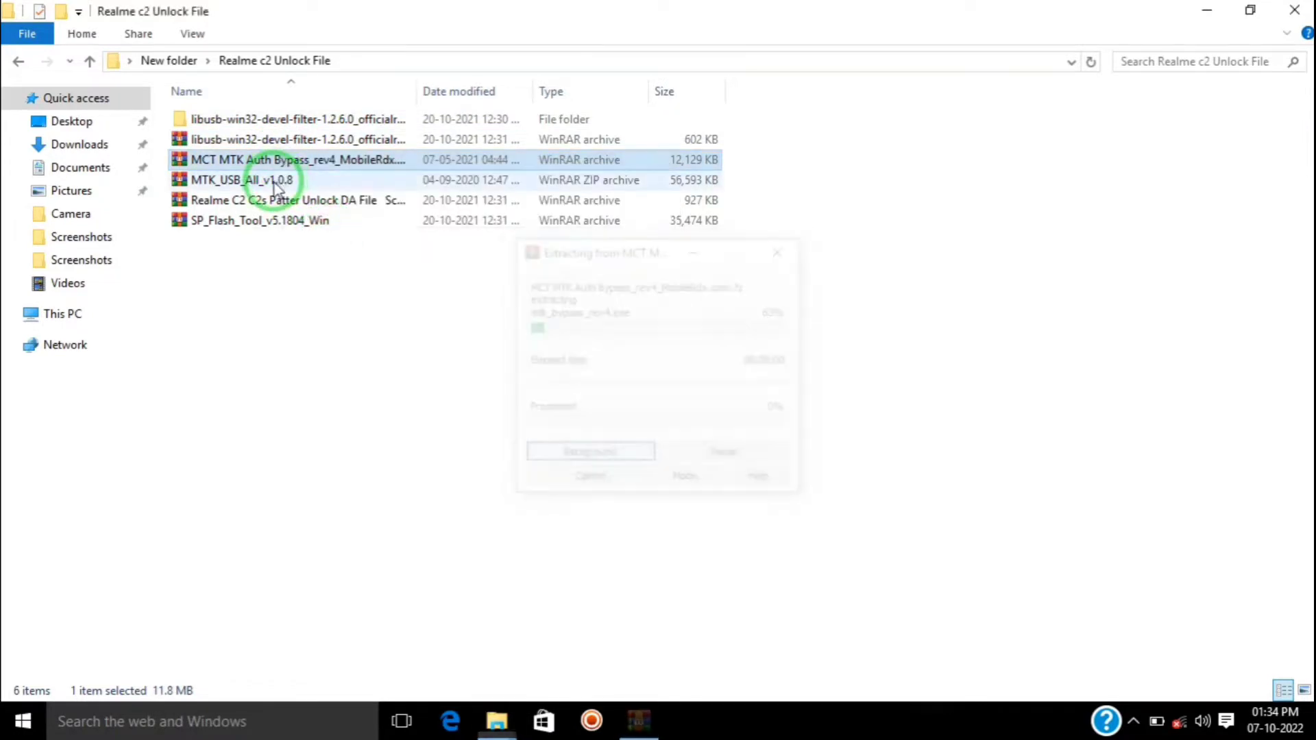
Step: Extract the MTK_USB_All_v1.0.8 and Realme C2 C2s Patter Unlock DA File archives into the same folder
left_click(281, 181)
right_click(276, 184)
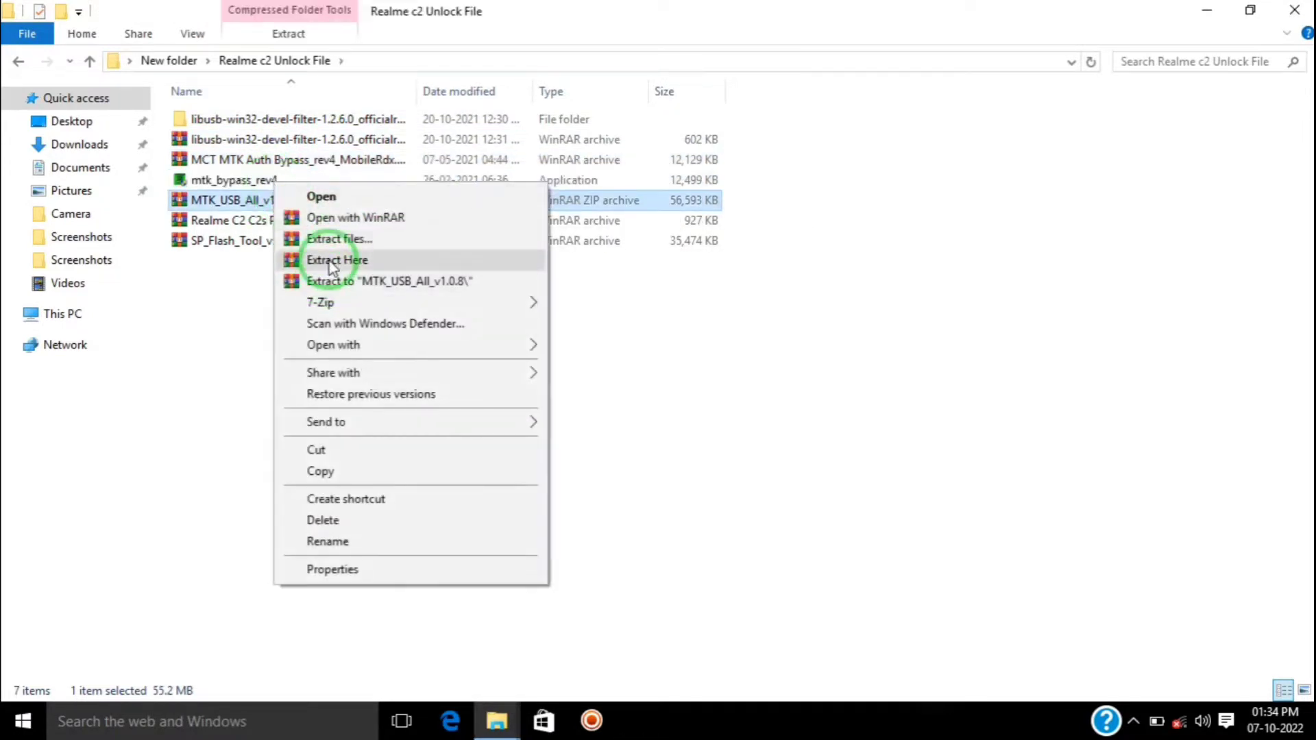
left_click(336, 259)
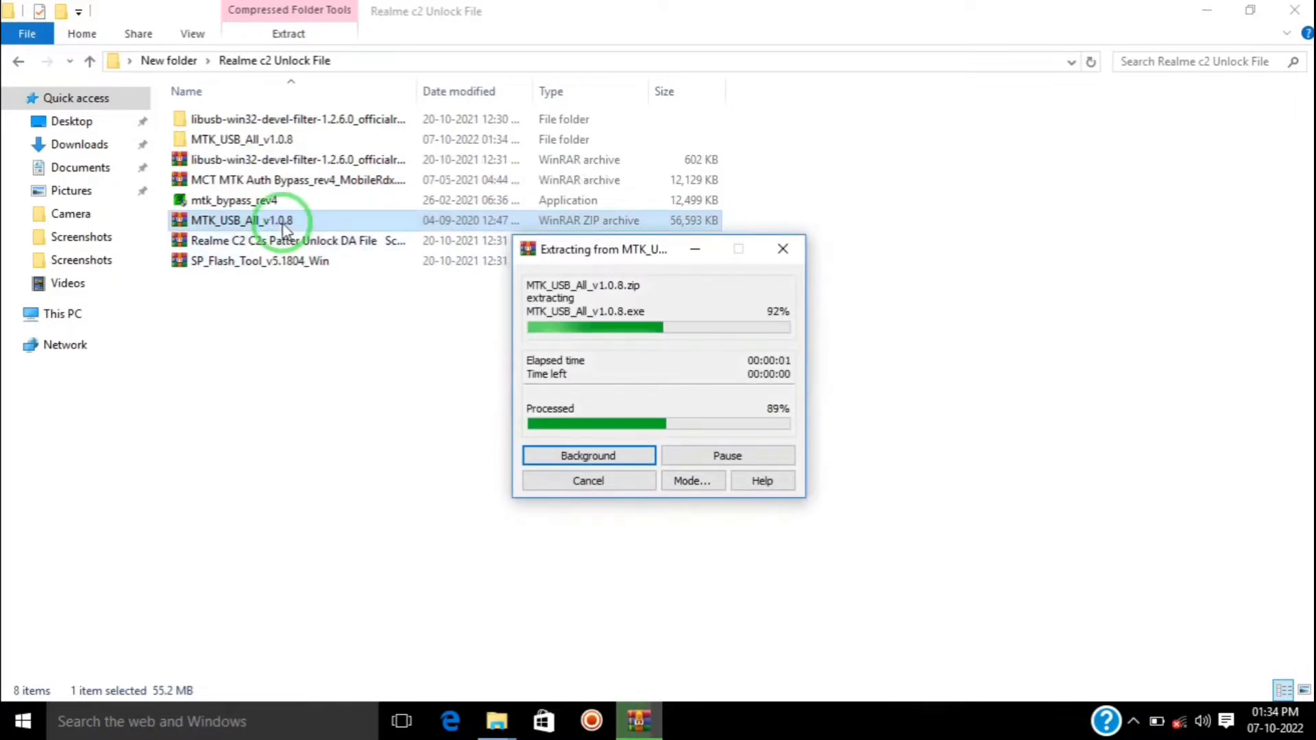
left_click(286, 246)
right_click(284, 247)
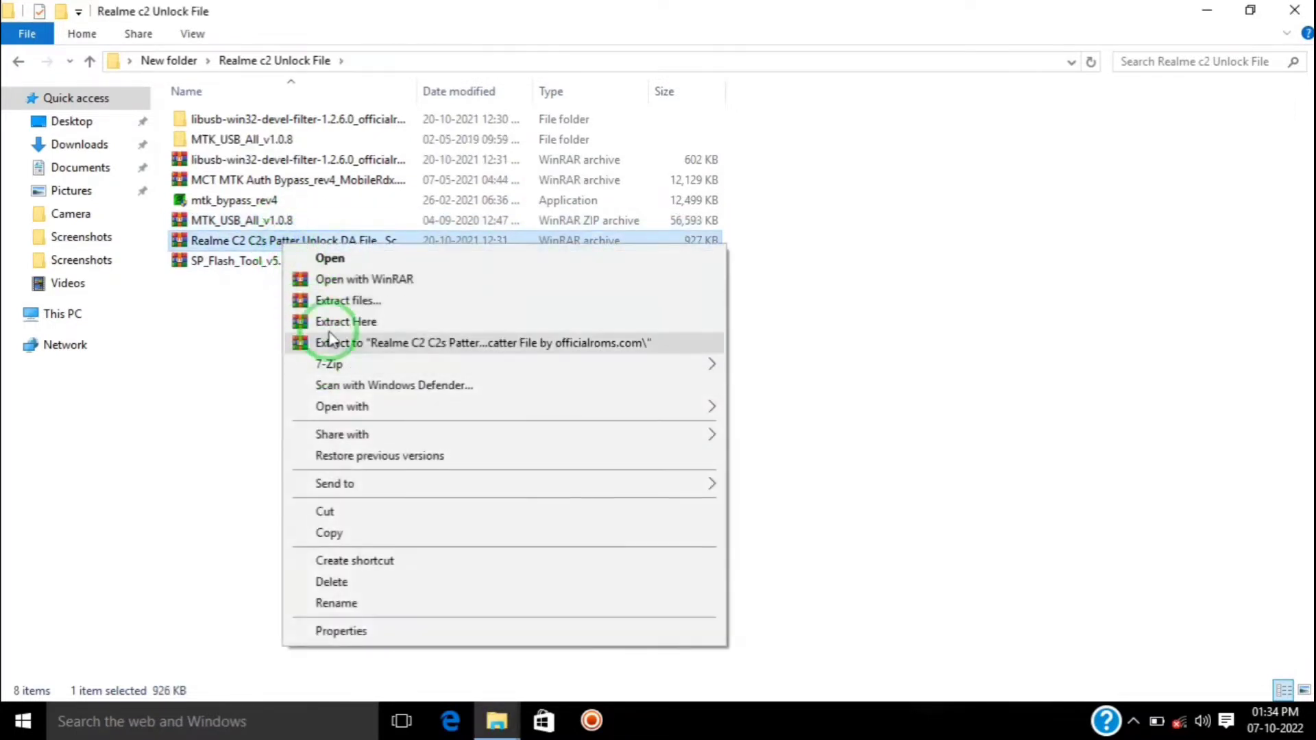
left_click(333, 321)
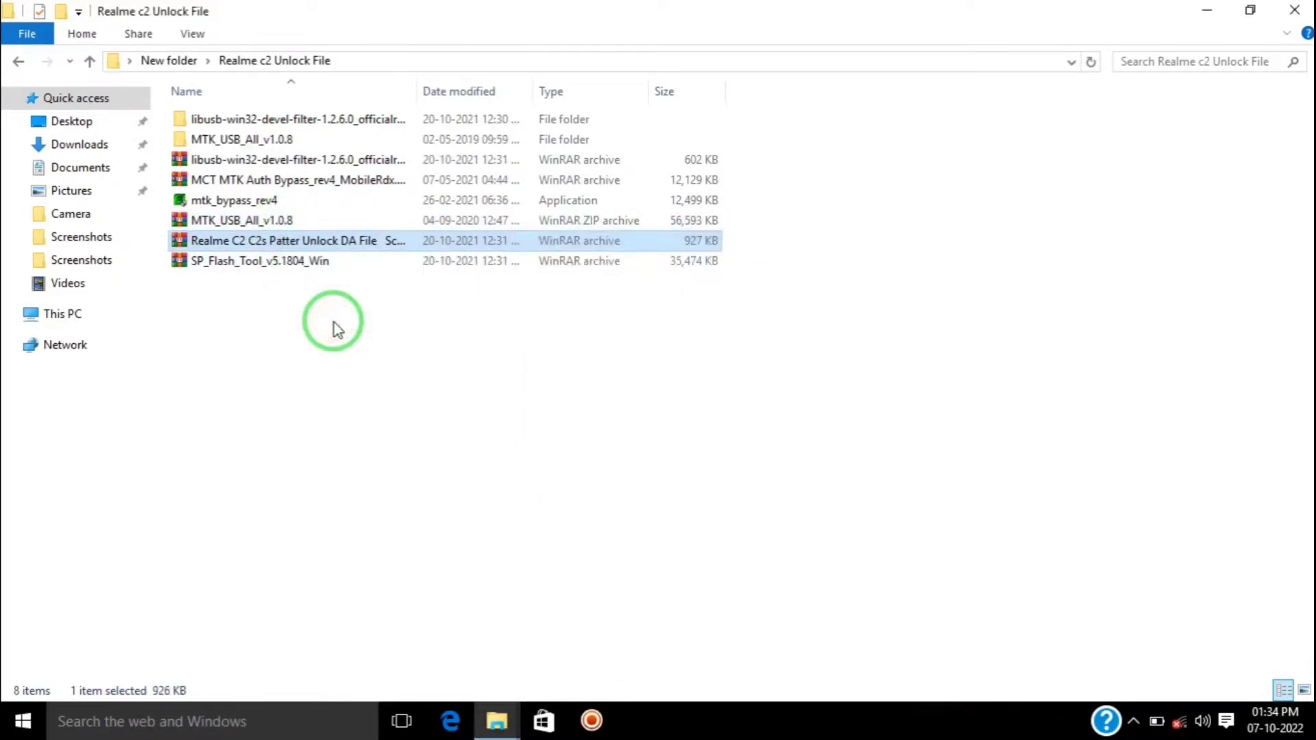
Step: Extract the SP_Flash_Tool_v5.1804_Win archive in place and refresh the folder view
right_click(288, 289)
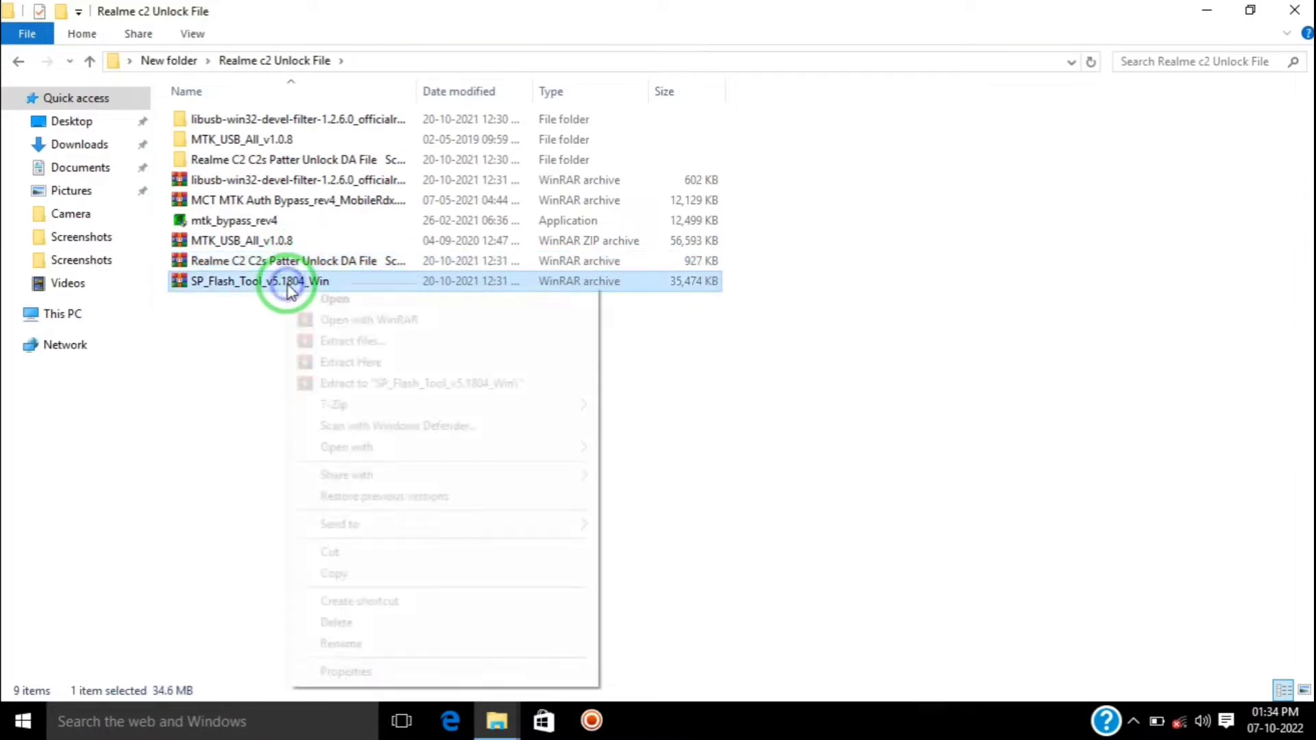
left_click(343, 363)
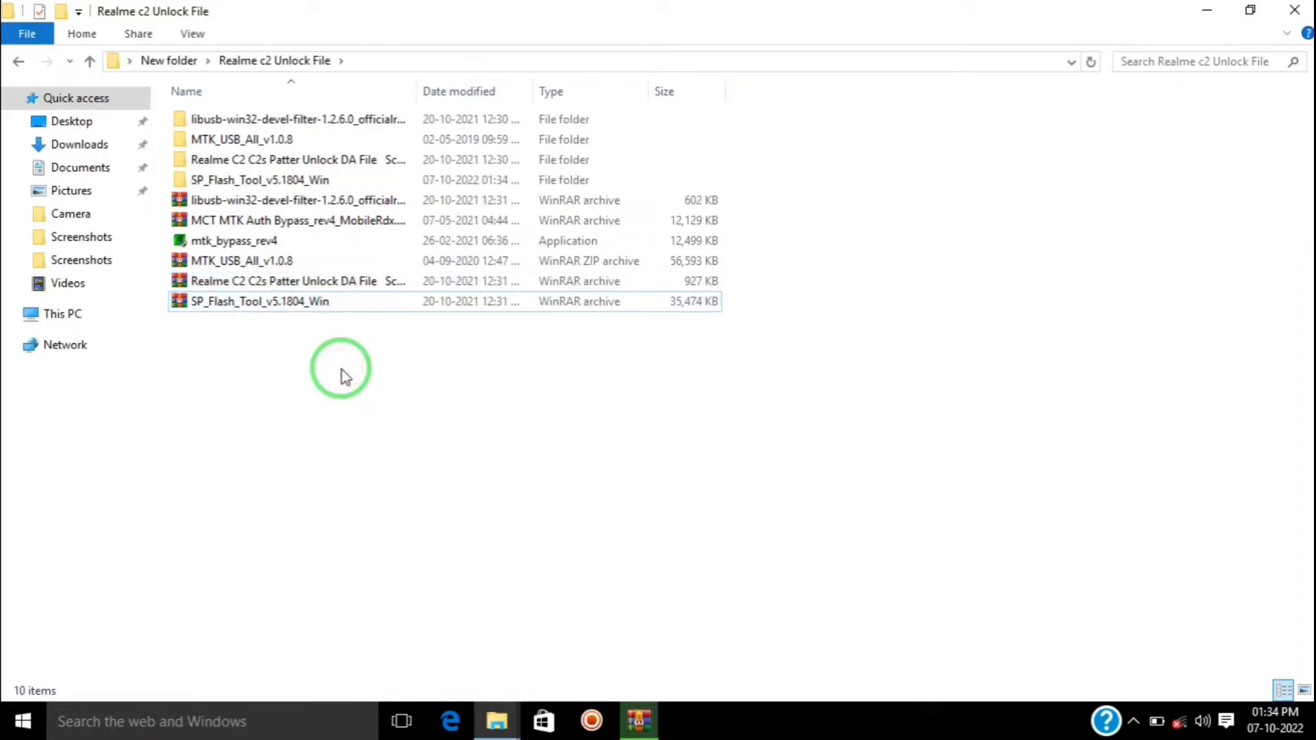
right_click(341, 373)
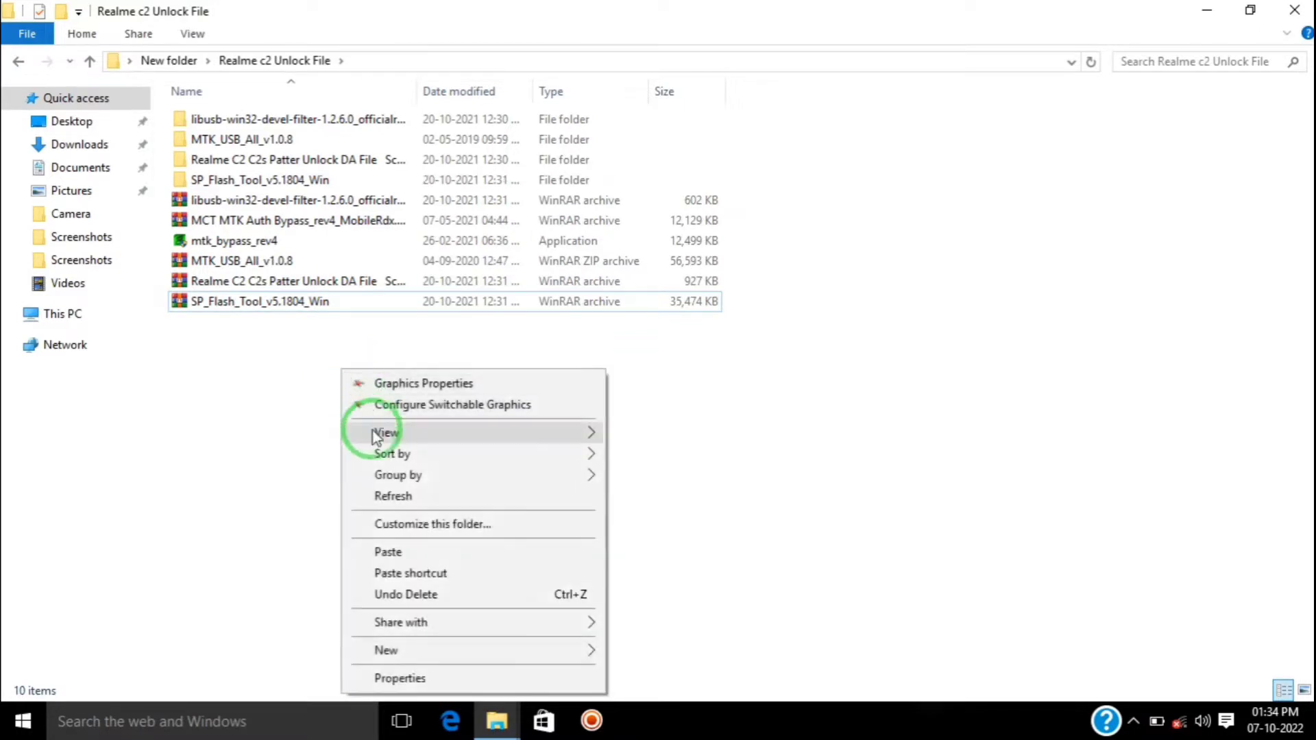
left_click(387, 497)
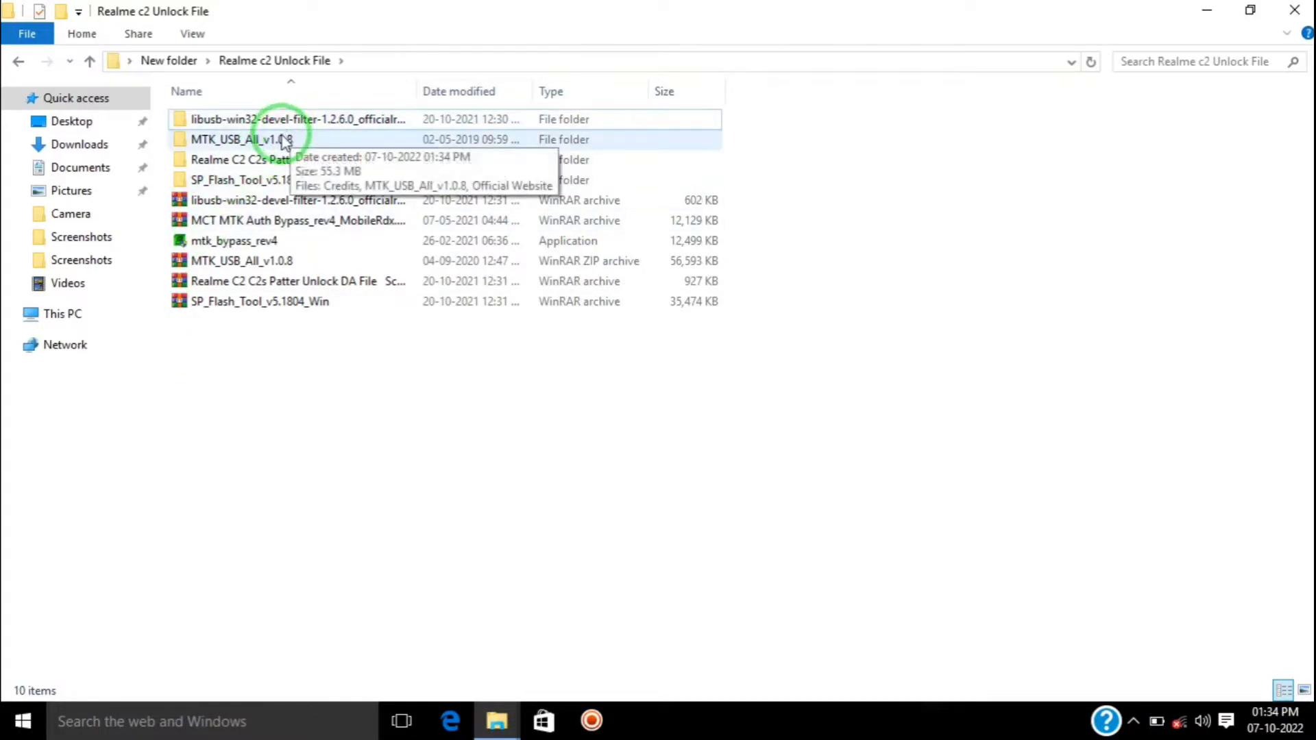
Step: Launch the MTK_USB_All_v1.0.8 driver installer, cancel its setup, and return to the Realme c2 Unlock File folder
double_click(285, 140)
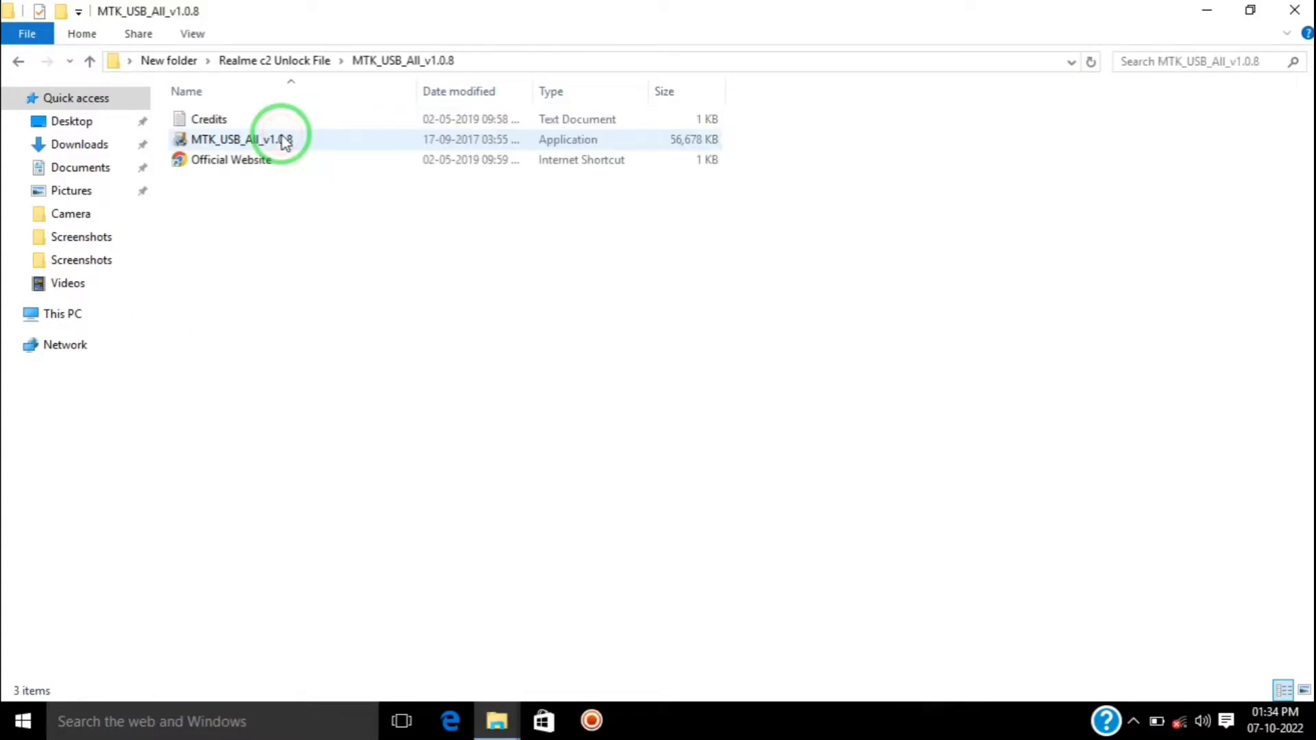
double_click(285, 140)
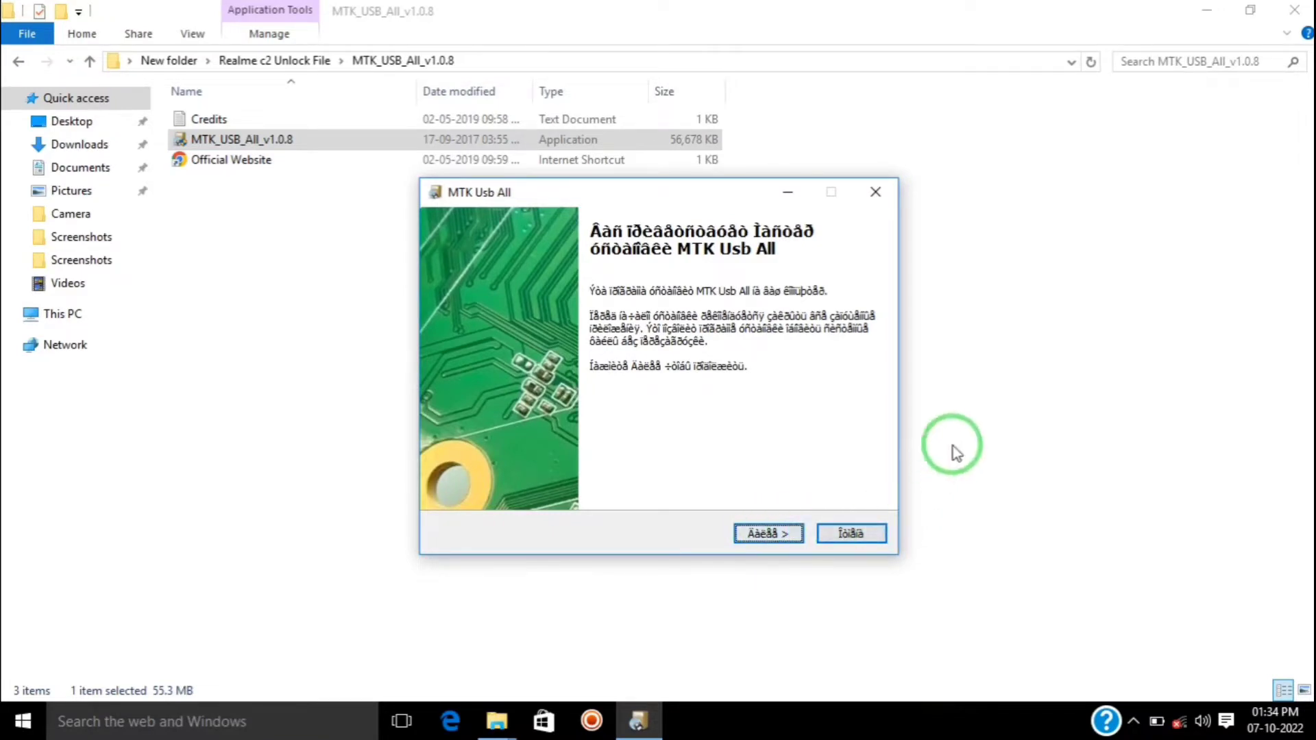
left_click(868, 197)
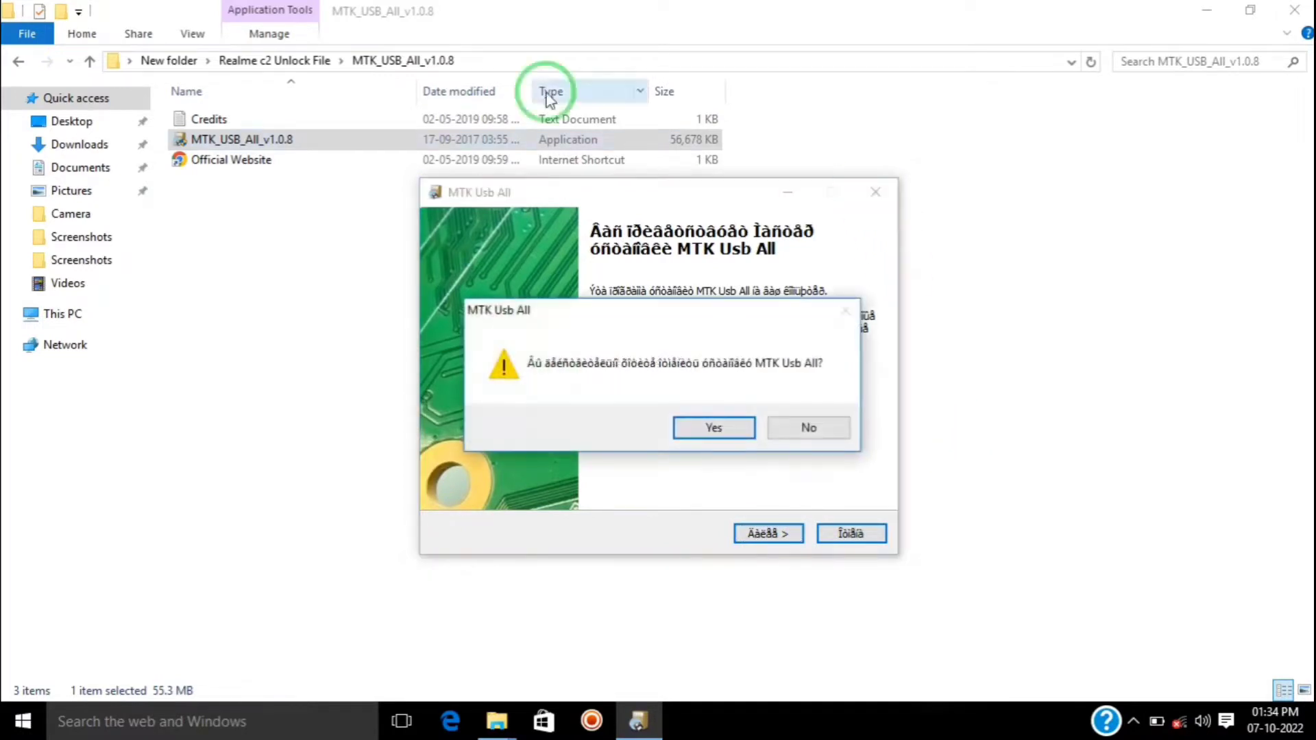
left_click(726, 429)
left_click(301, 65)
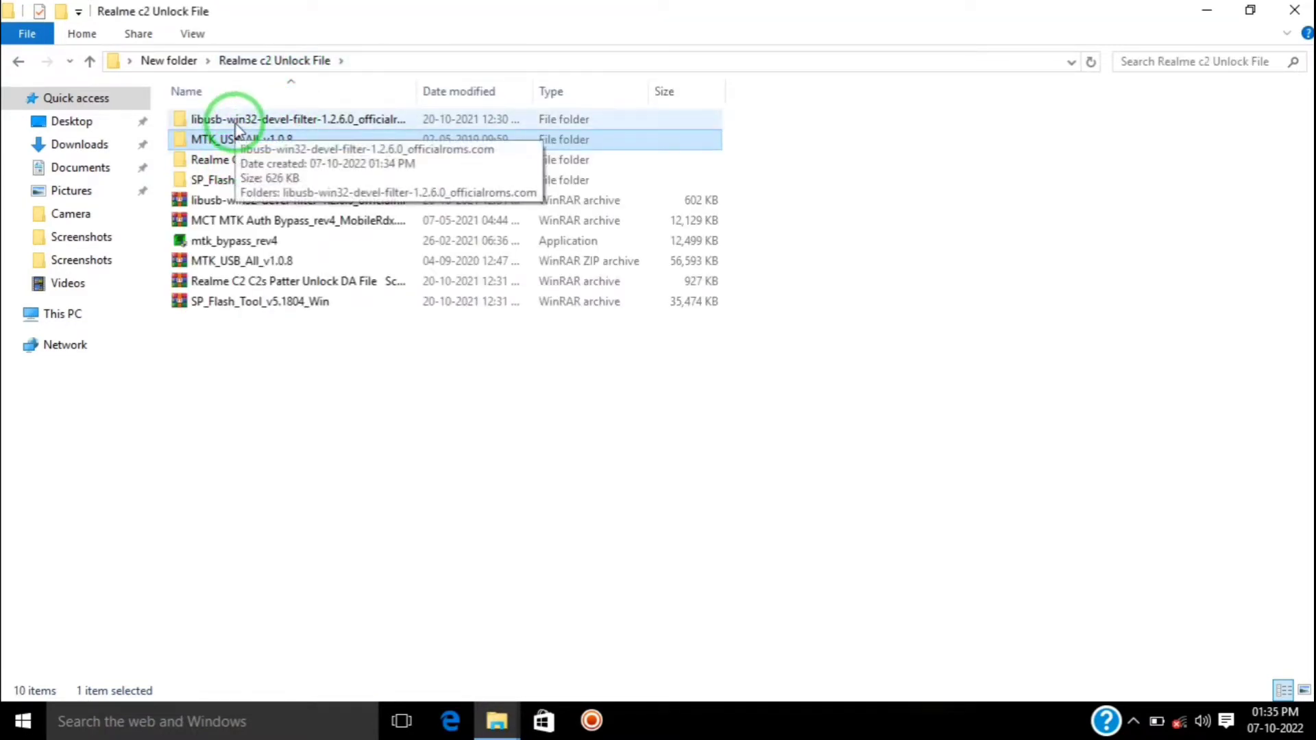
Step: Look through the nested libusb-win32-devel-filter-1.2.6.0 folders for the installer, and return to the Realme c2 Unlock File folder
double_click(235, 123)
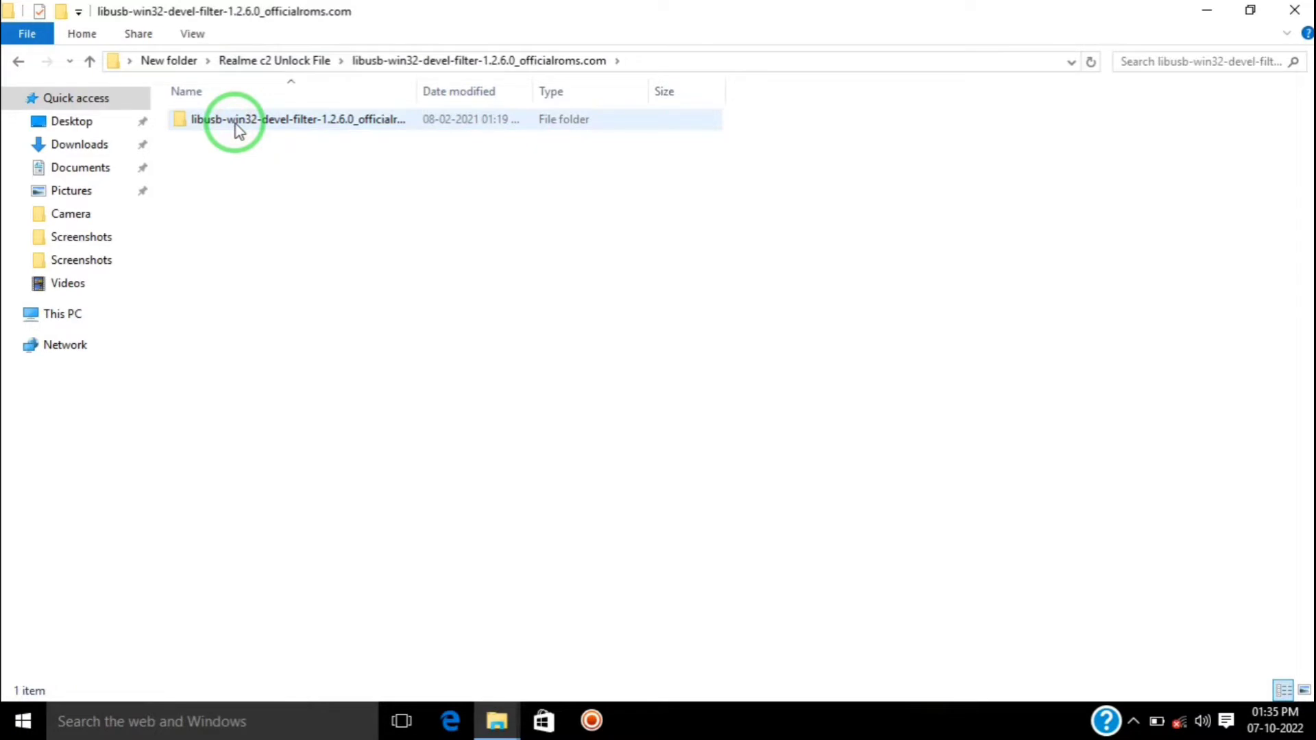
double_click(235, 121)
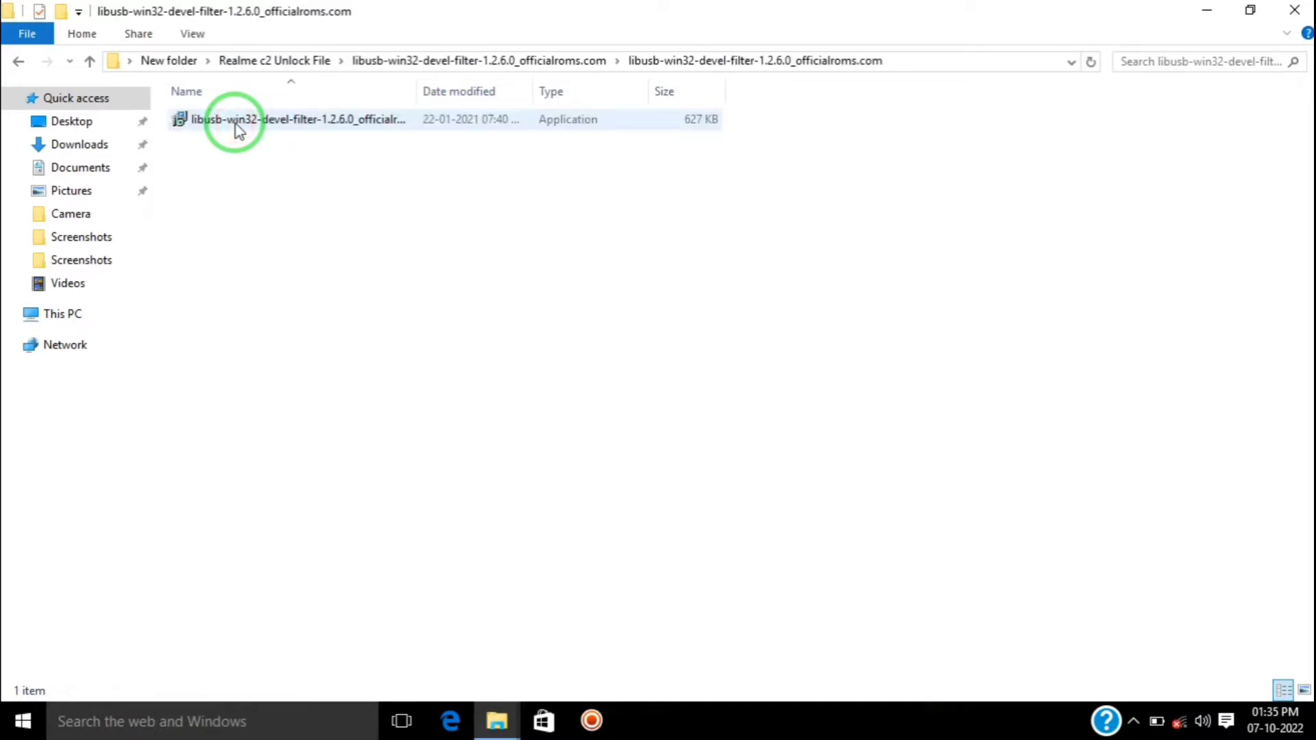
left_click(470, 60)
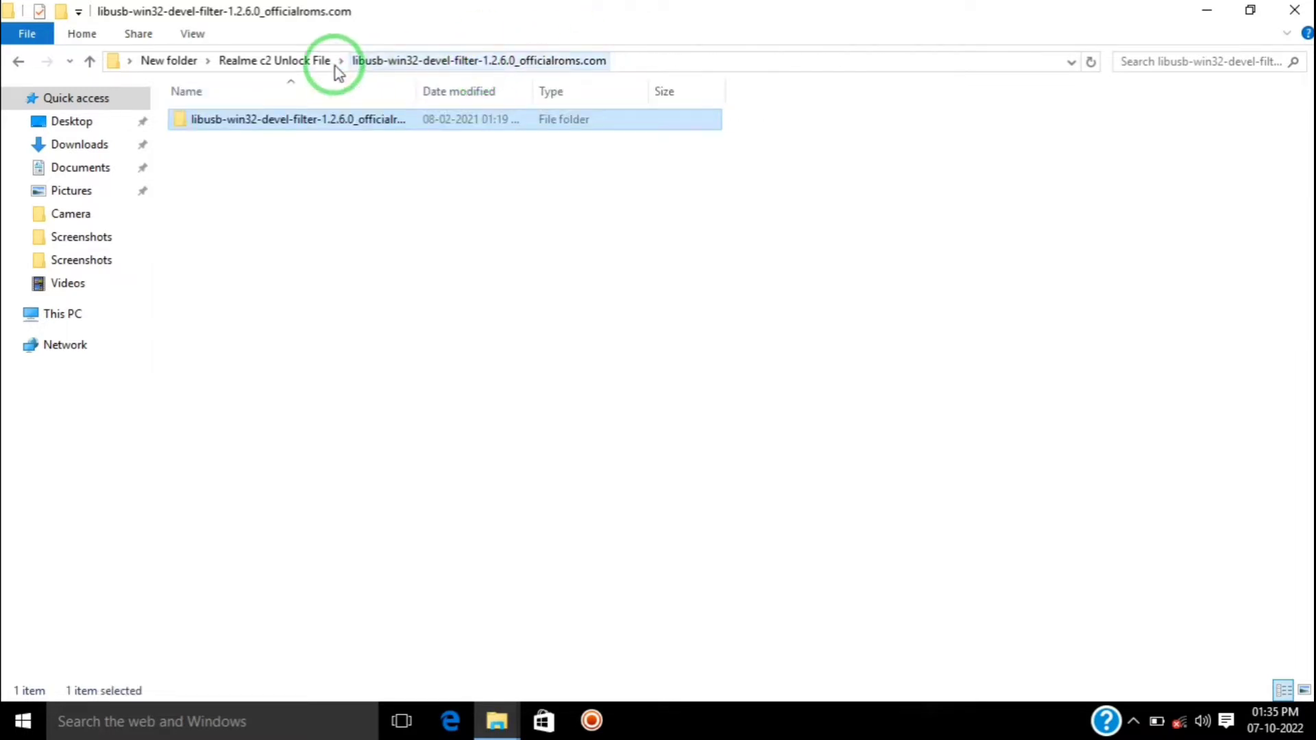
left_click(284, 64)
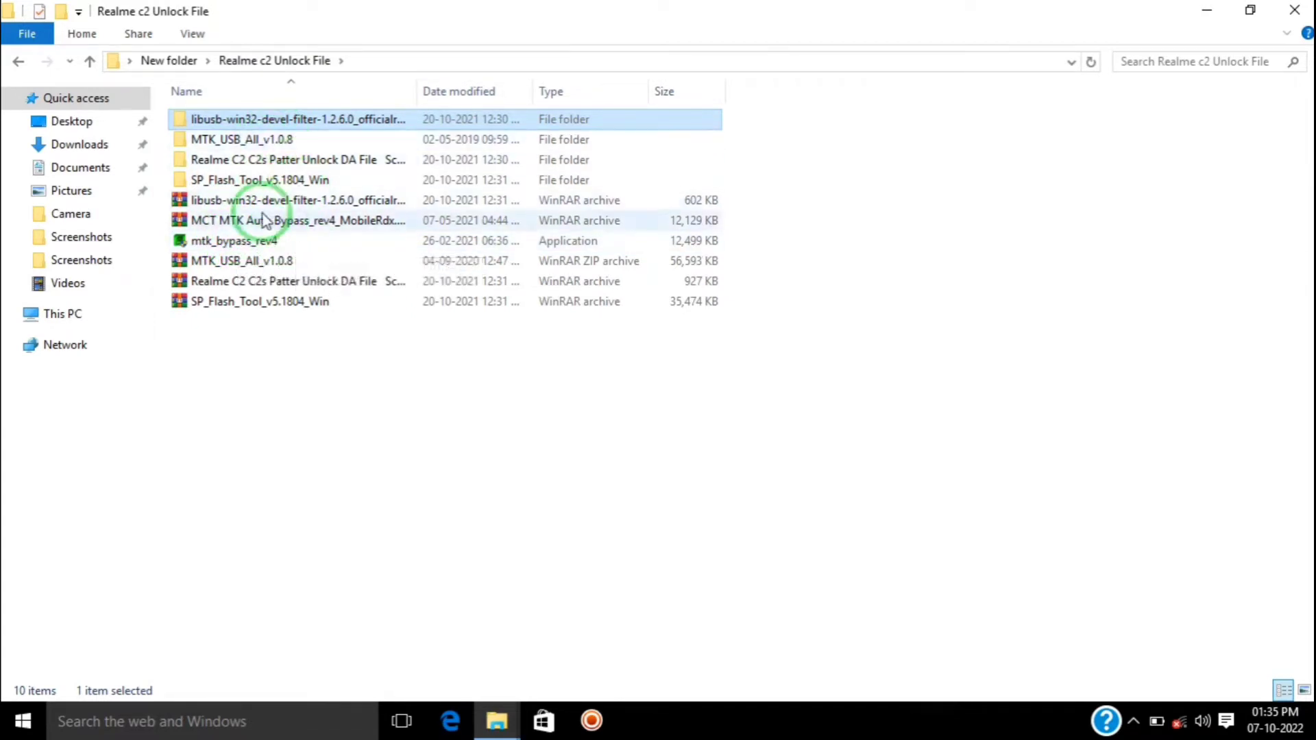
Step: Examine the DA and scatter files in the nested Realme C2 C2s Patter Unlock folders, and return to the Realme c2 Unlock File folder
double_click(259, 160)
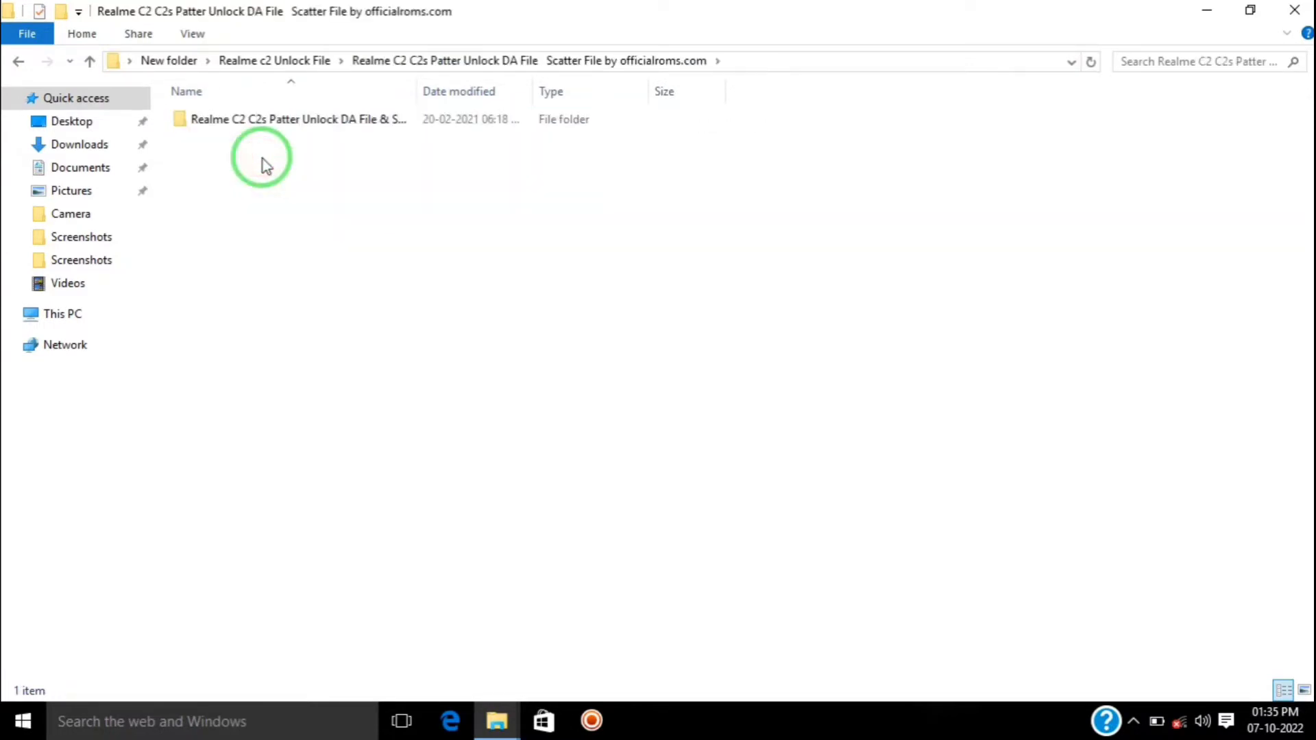
double_click(283, 123)
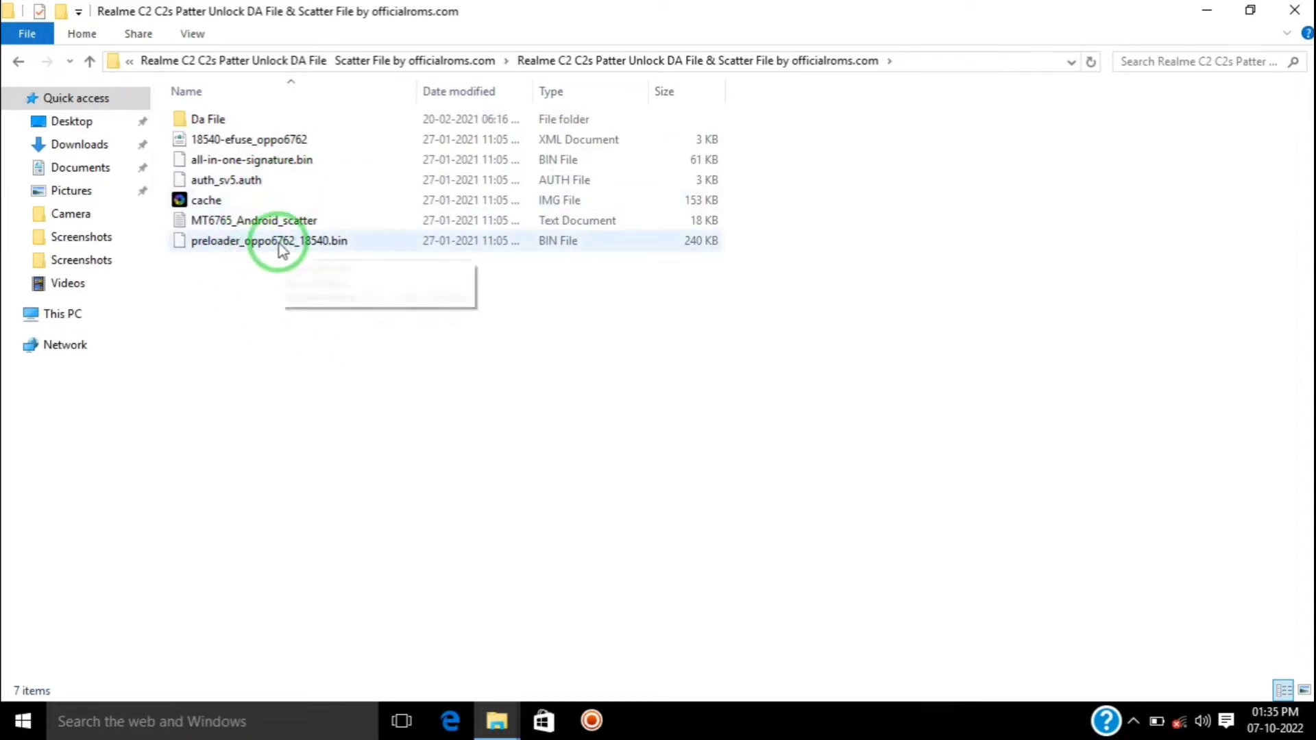
left_click(233, 63)
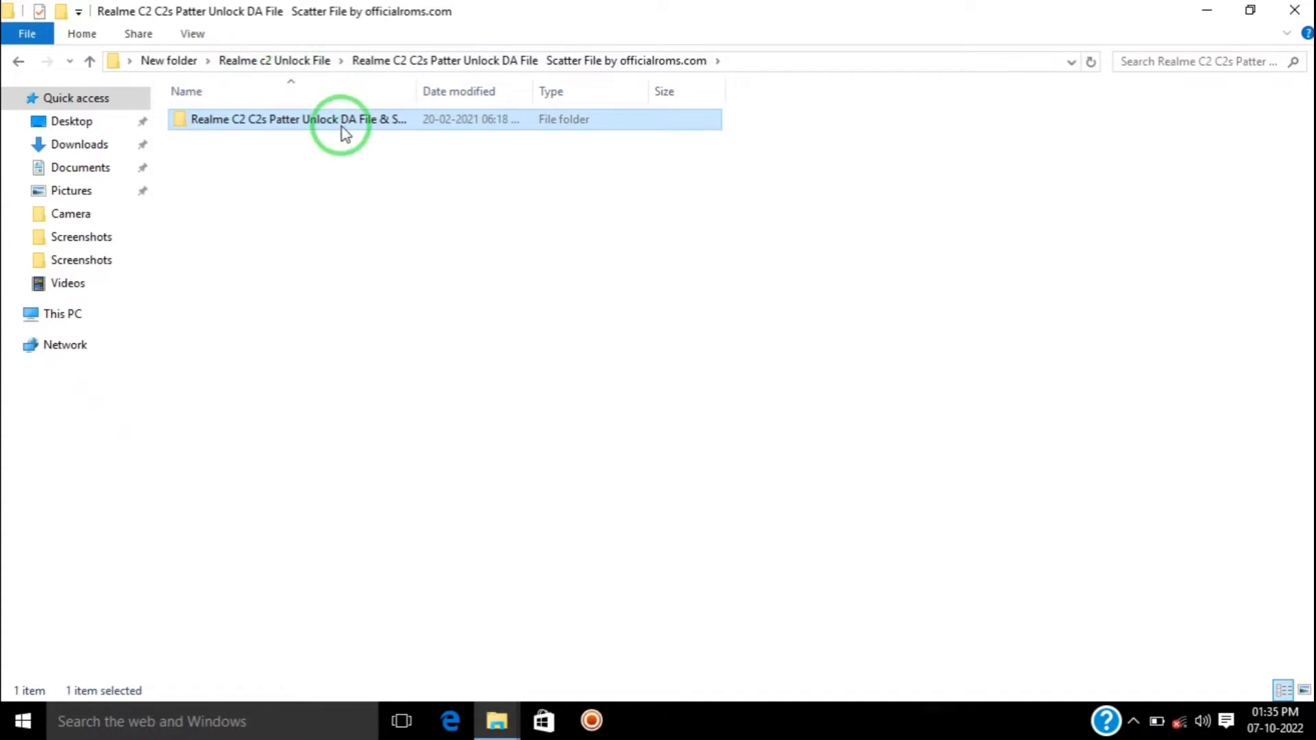
left_click(286, 62)
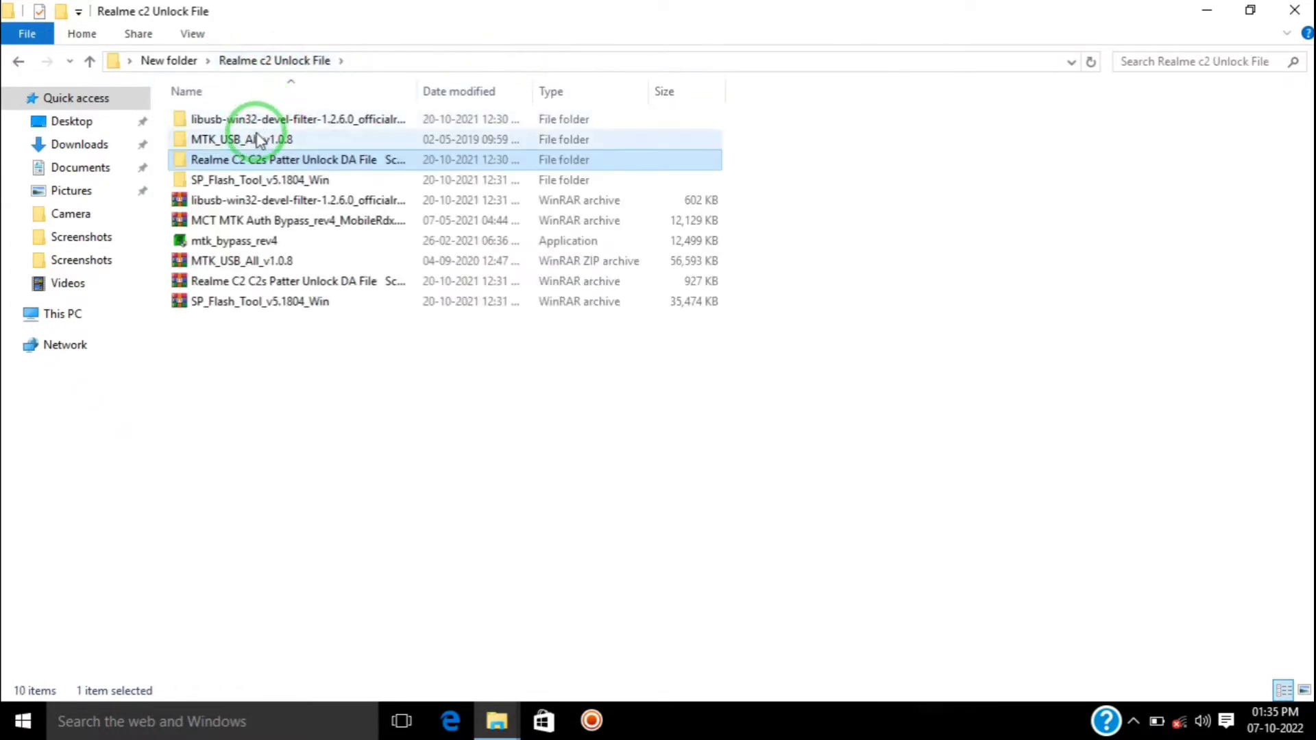
Step: Open the inner SP_Flash_Tool_v5.1804_Win folder containing the flash tool's program files
double_click(257, 181)
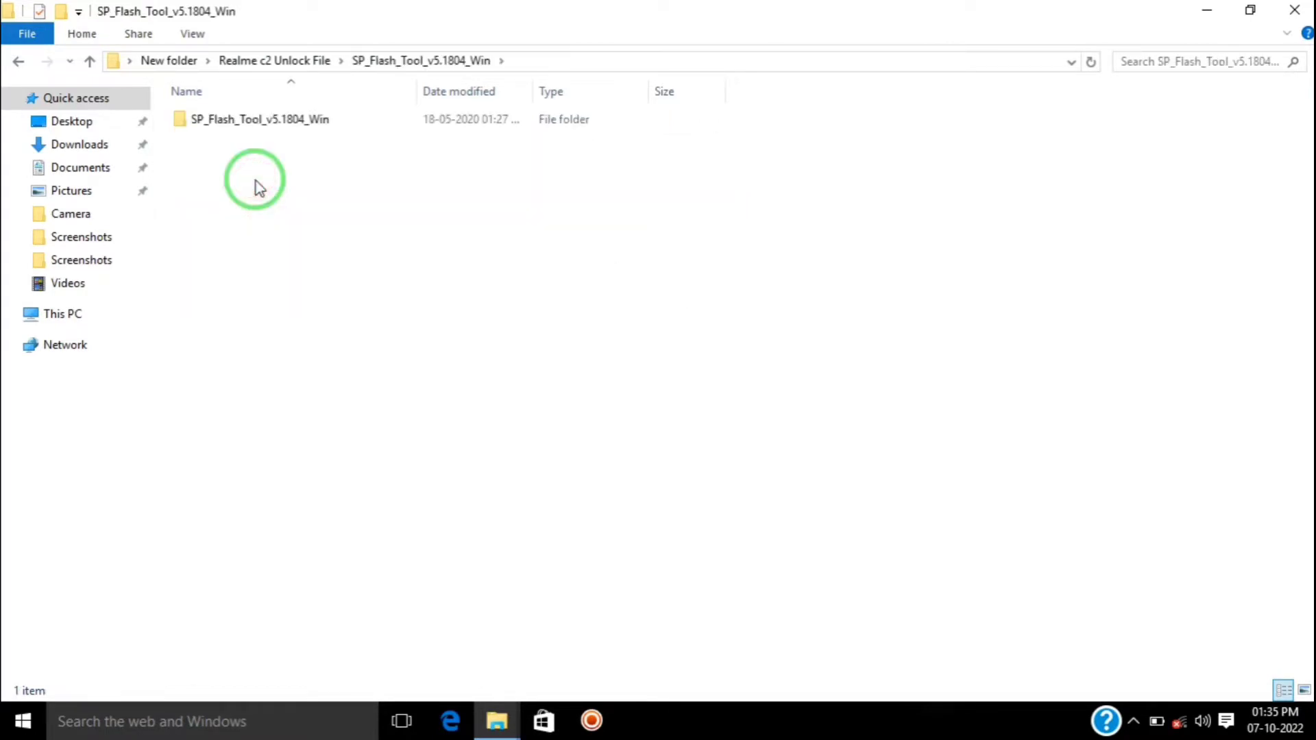
left_click(264, 123)
double_click(263, 122)
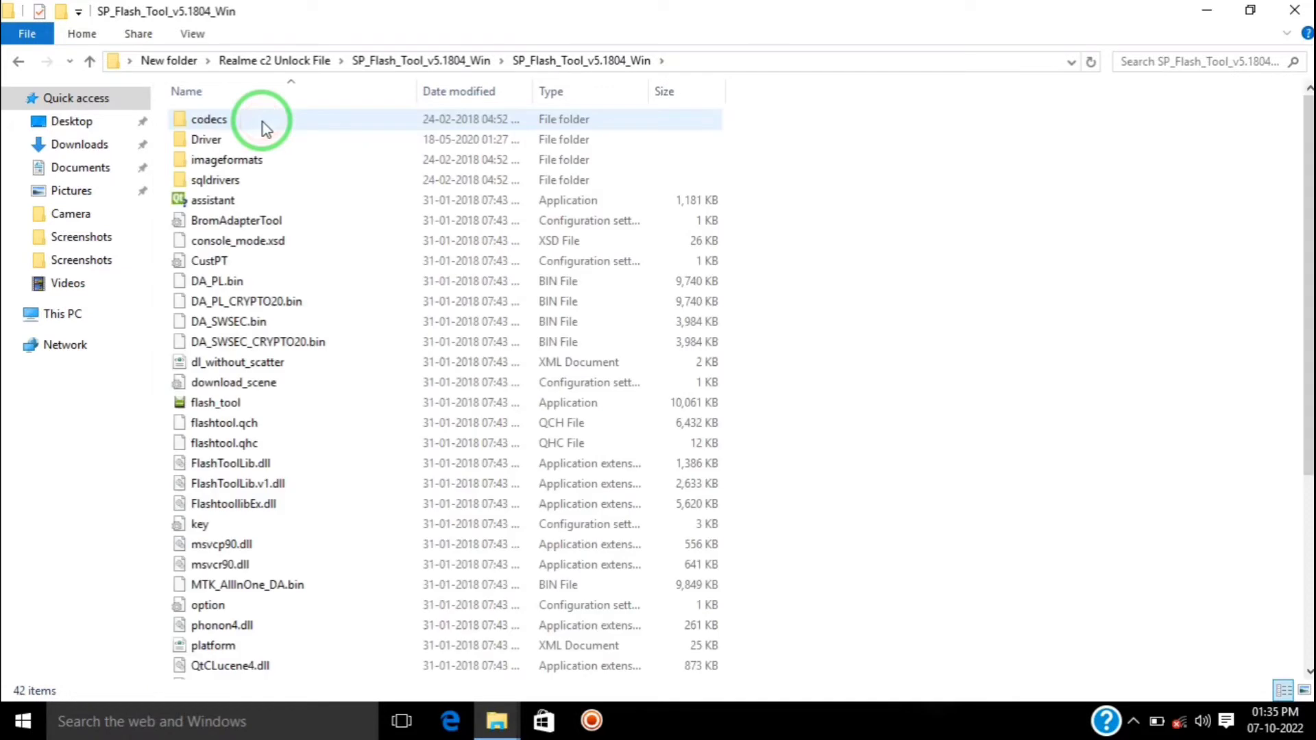
Step: Launch flash_tool and load MT6765_Android_scatter from the nested Realme C2 C2s Patter Unlock folders as the scatter-loading file
left_click(229, 404)
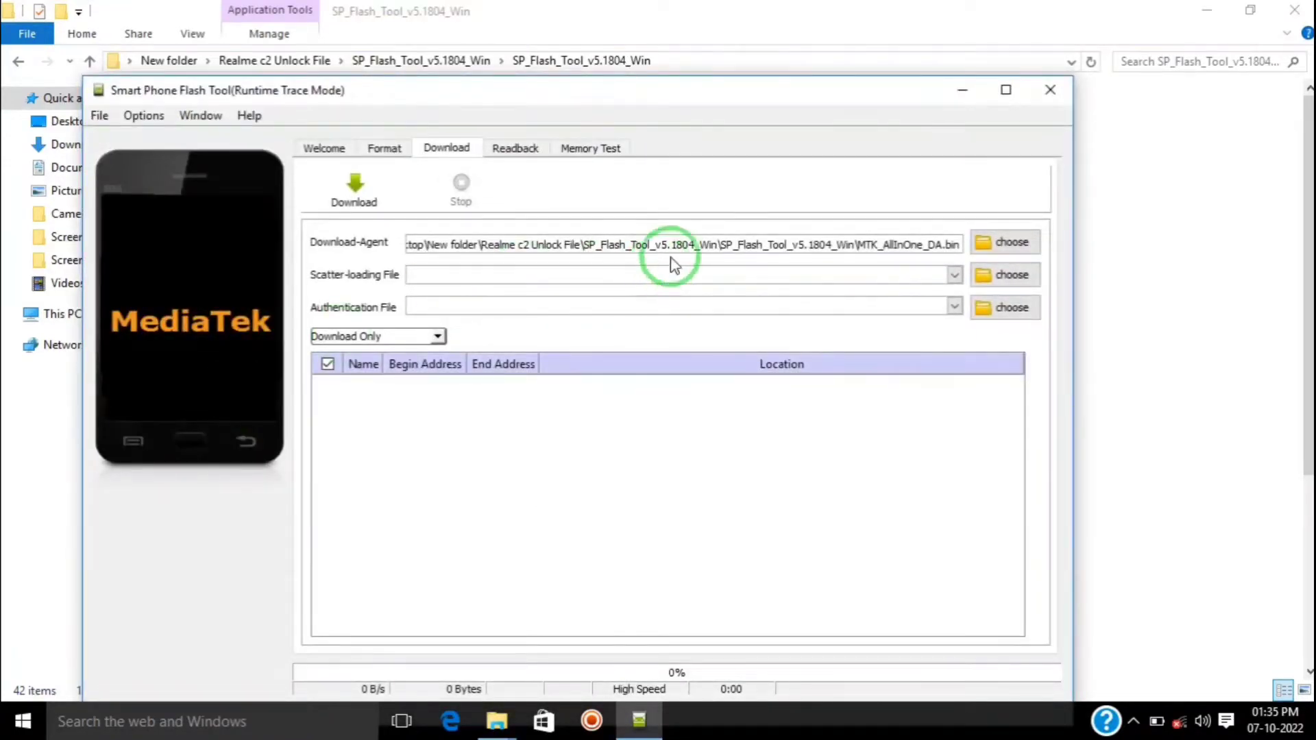
left_click(1005, 90)
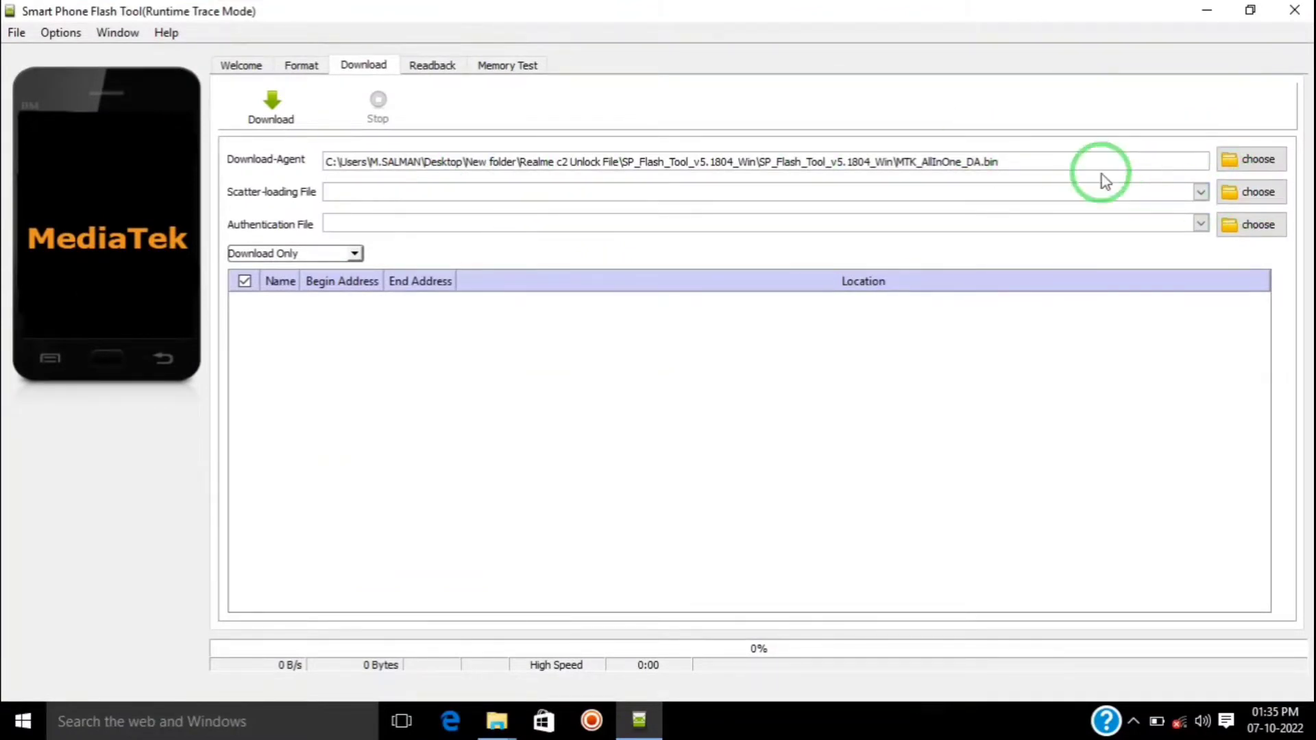
left_click(1233, 192)
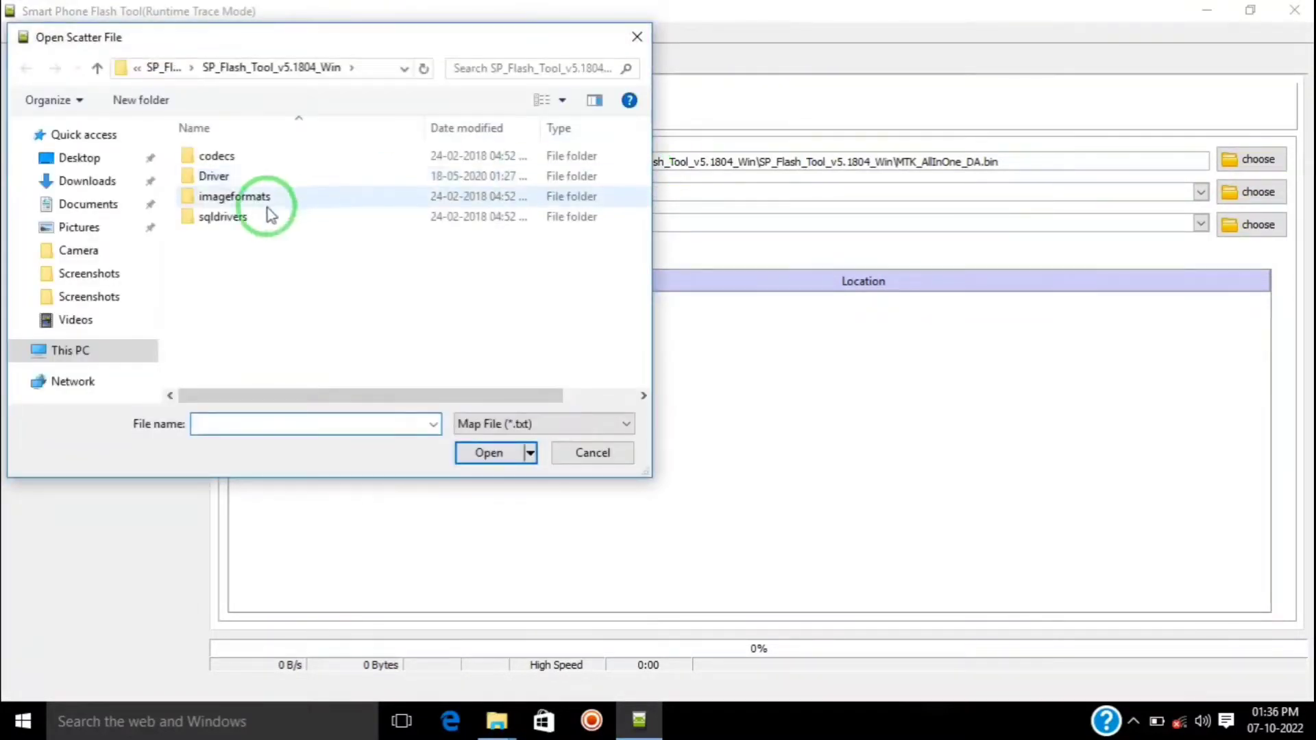
left_click(87, 160)
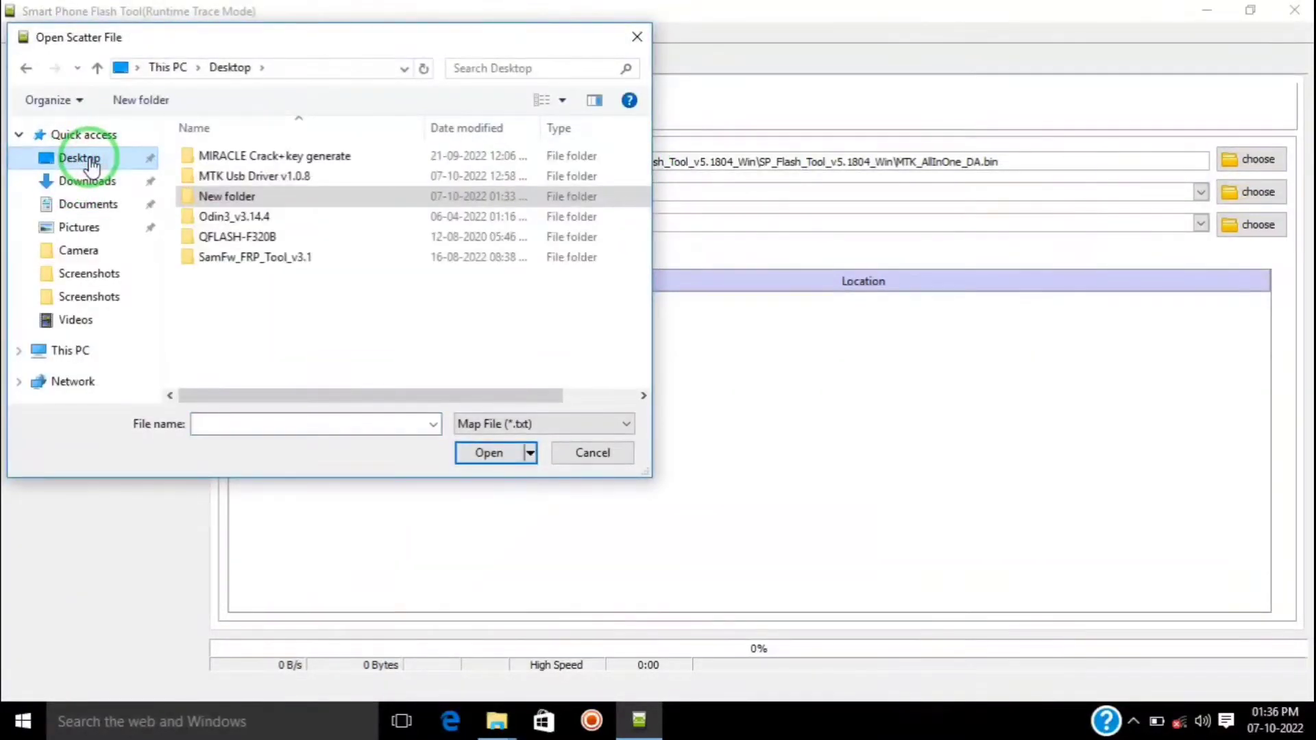
left_click(262, 200)
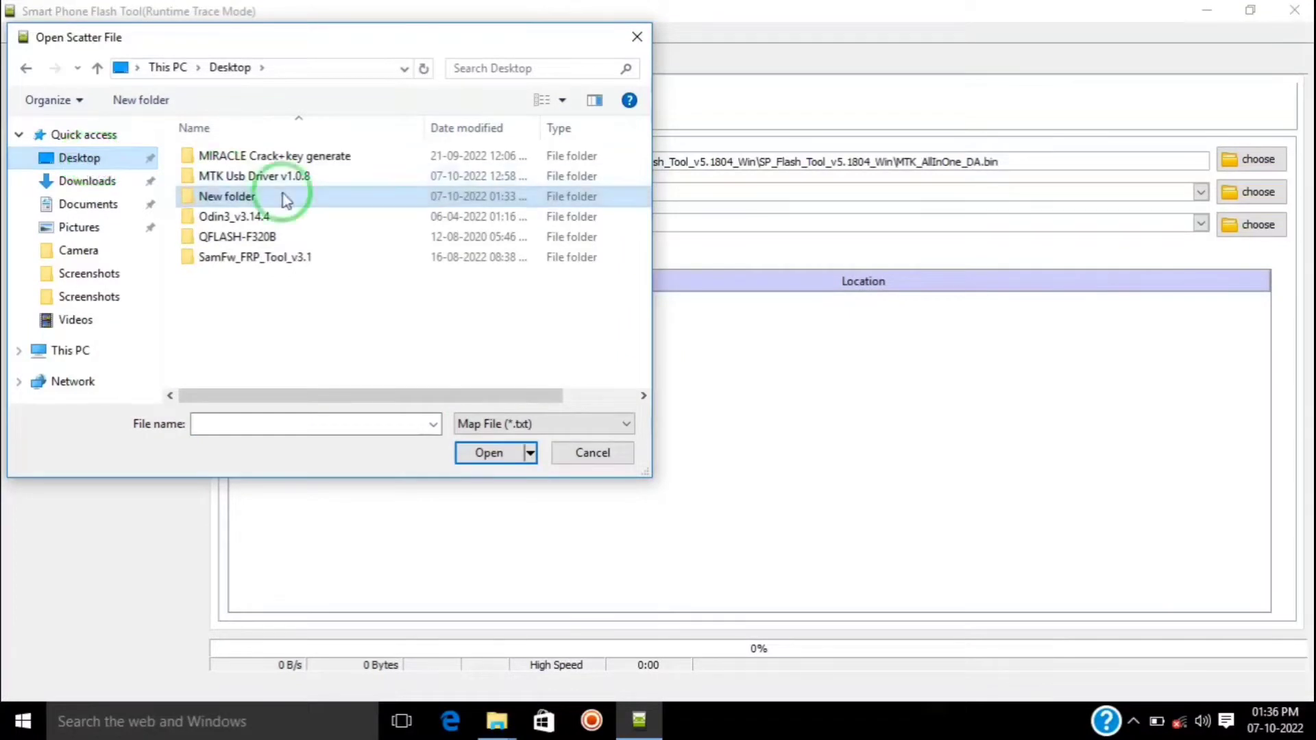
double_click(240, 199)
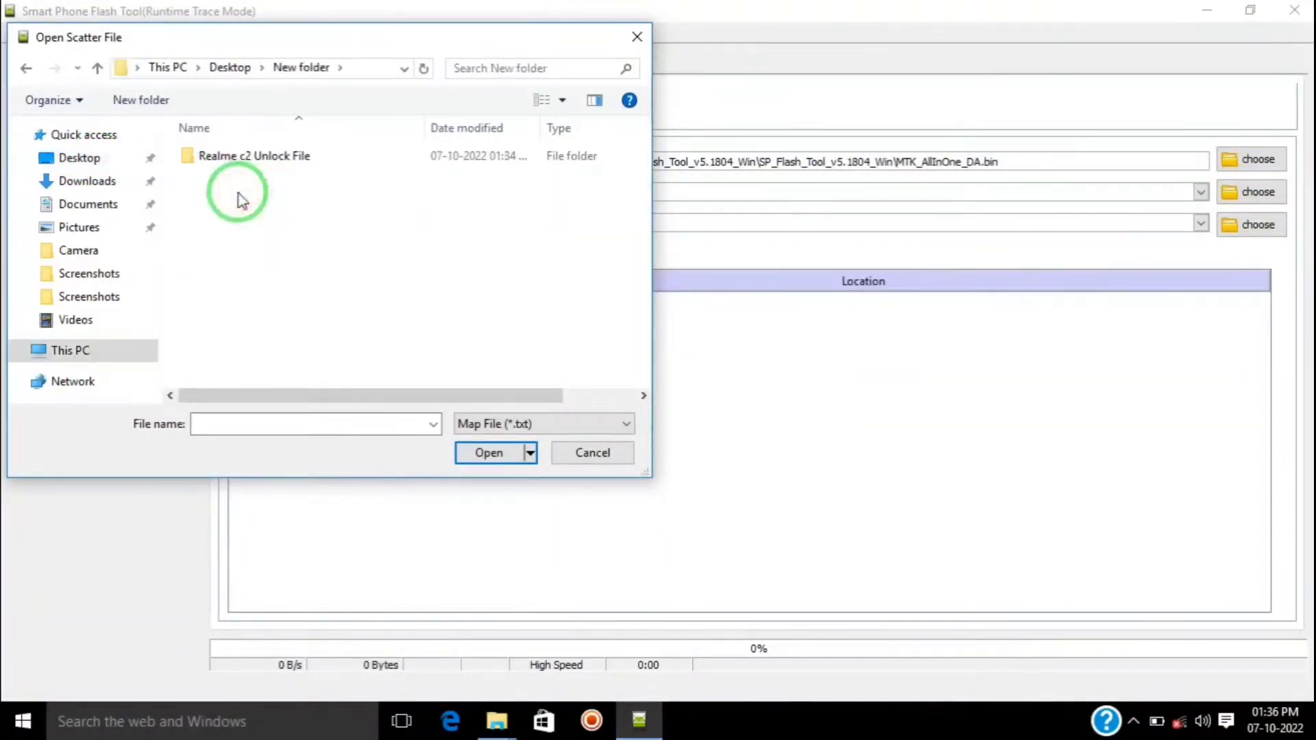
double_click(259, 155)
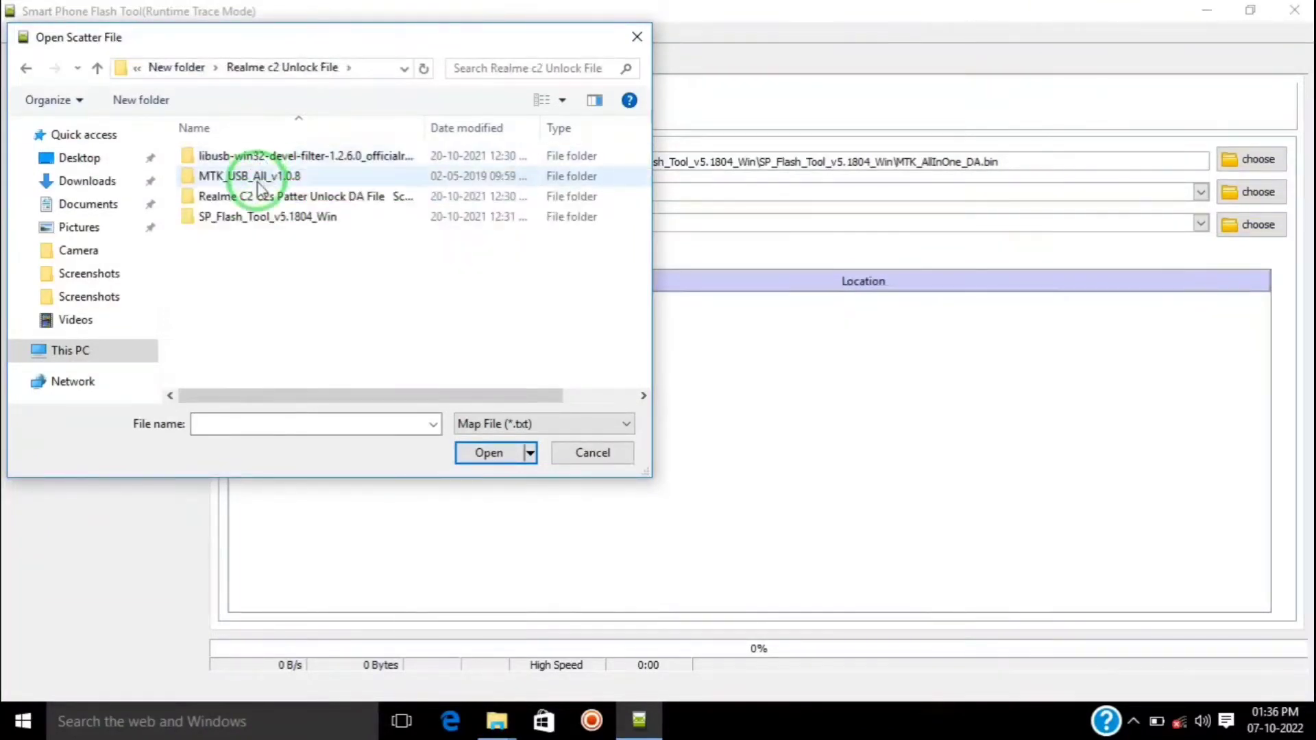
double_click(258, 198)
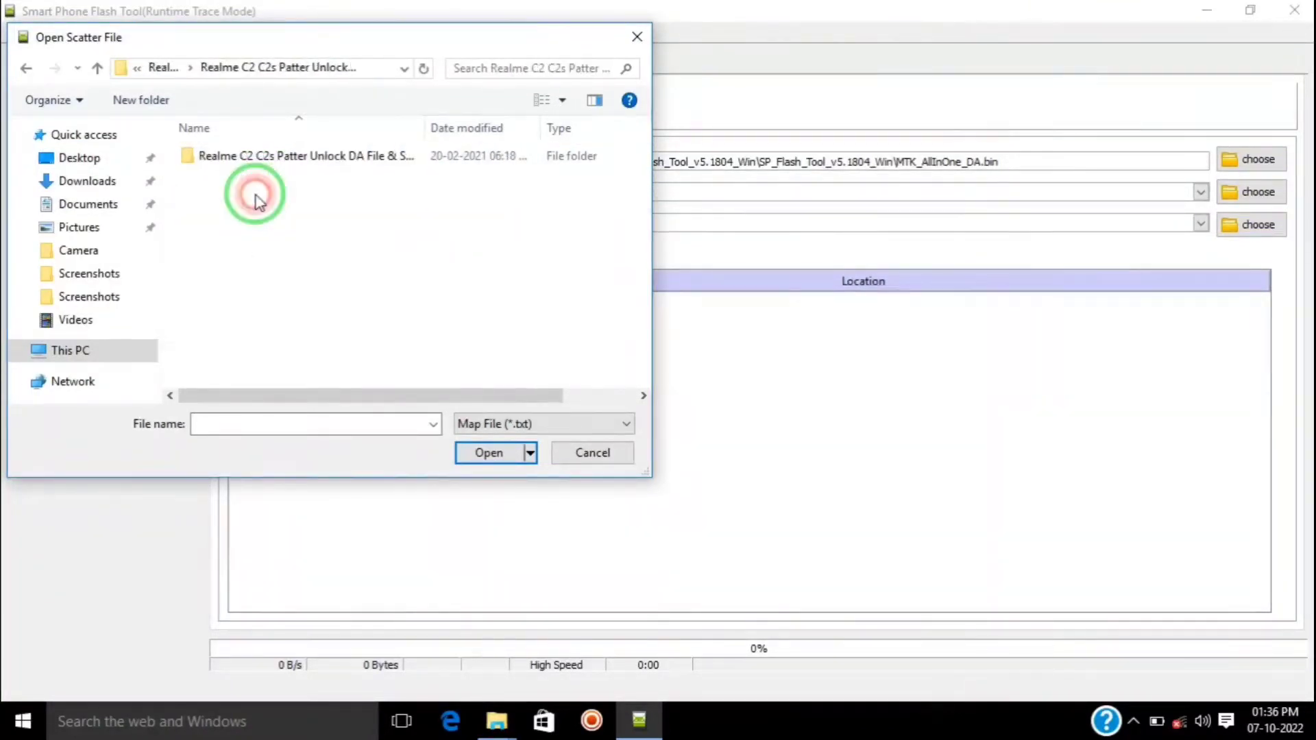
left_click(291, 160)
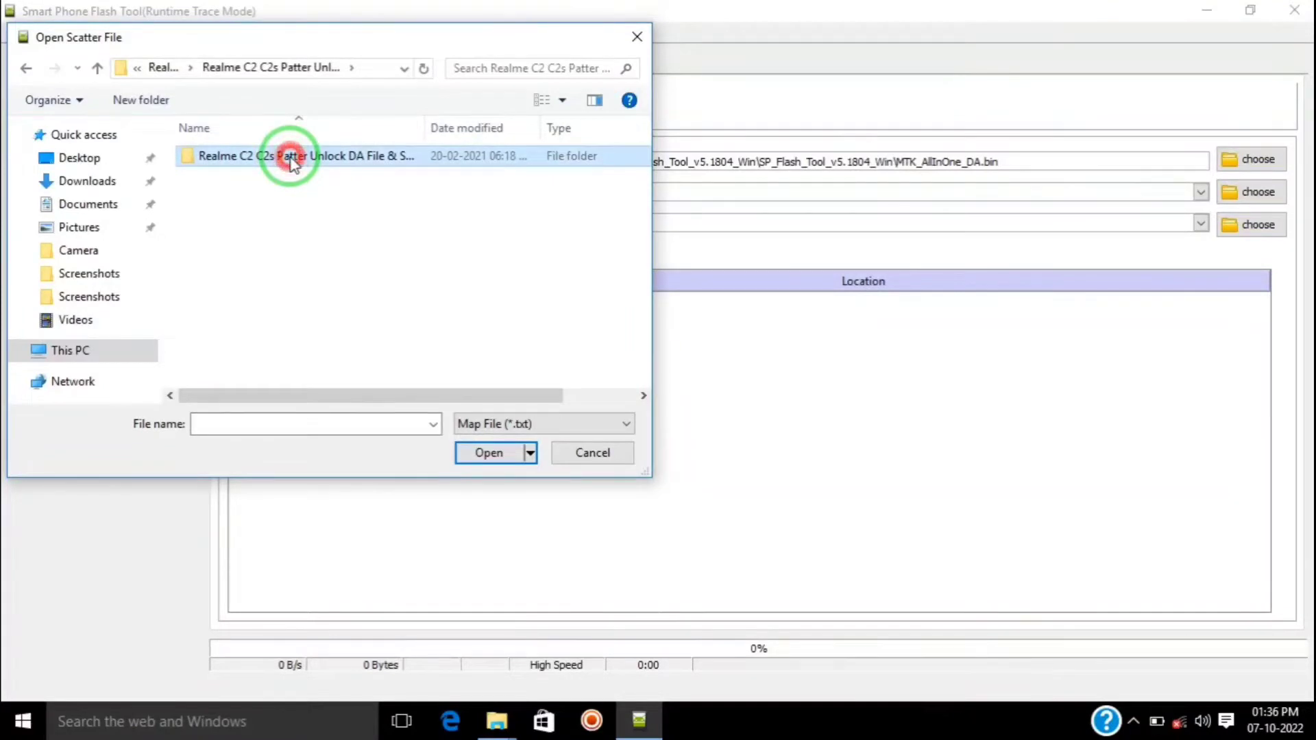
double_click(290, 158)
left_click(281, 178)
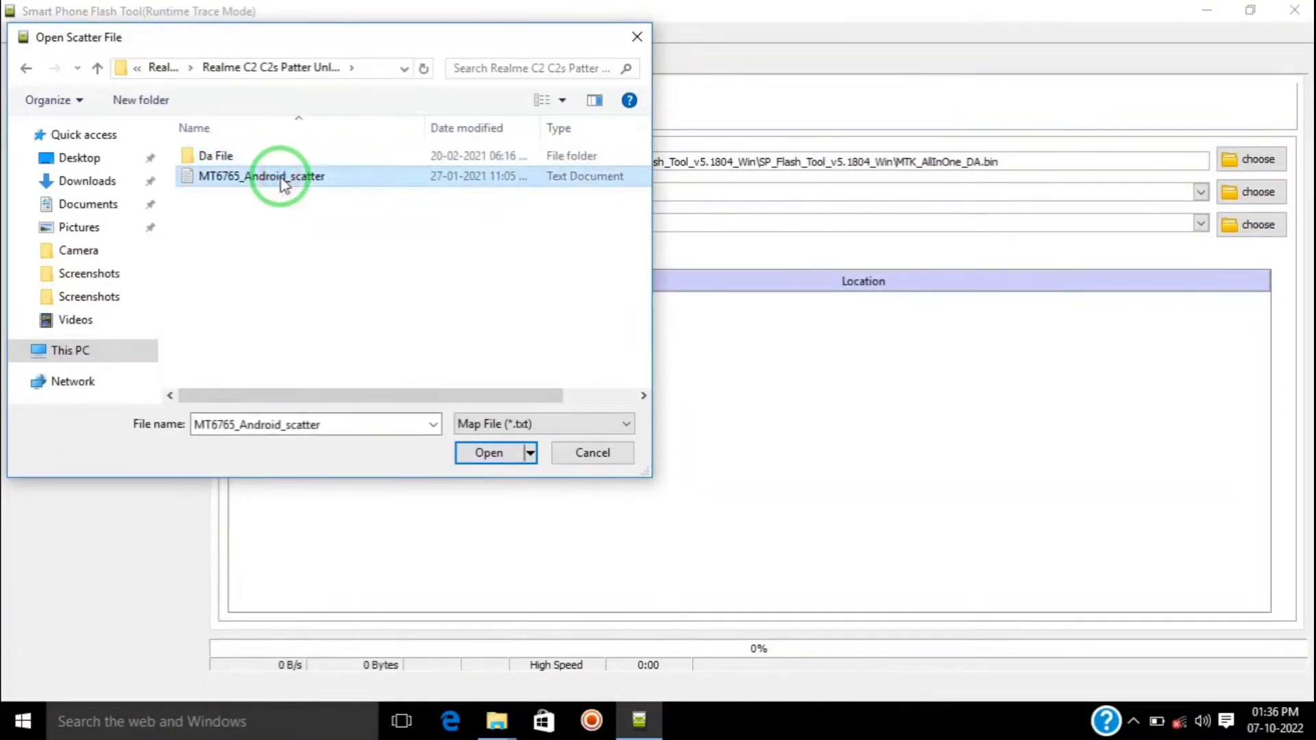
left_click(489, 454)
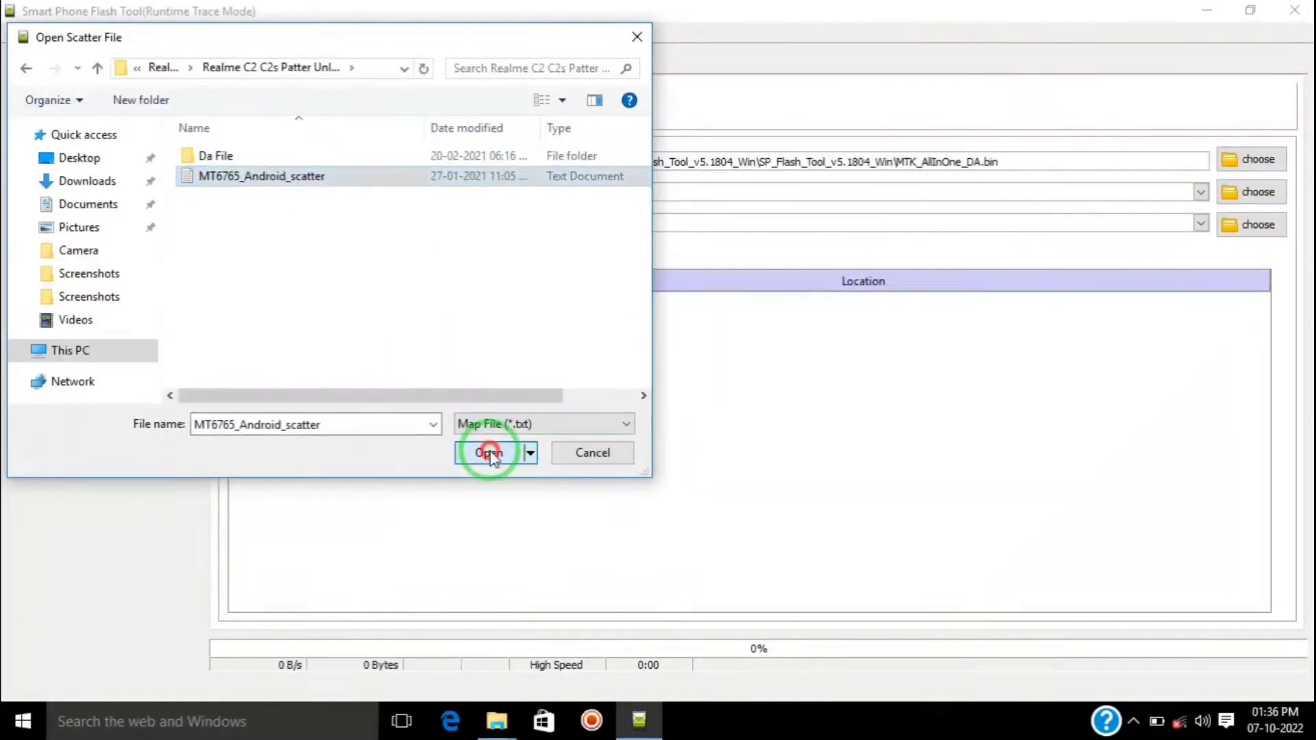
Step: Load auth_sv5.auth as the authentication file
left_click(1262, 225)
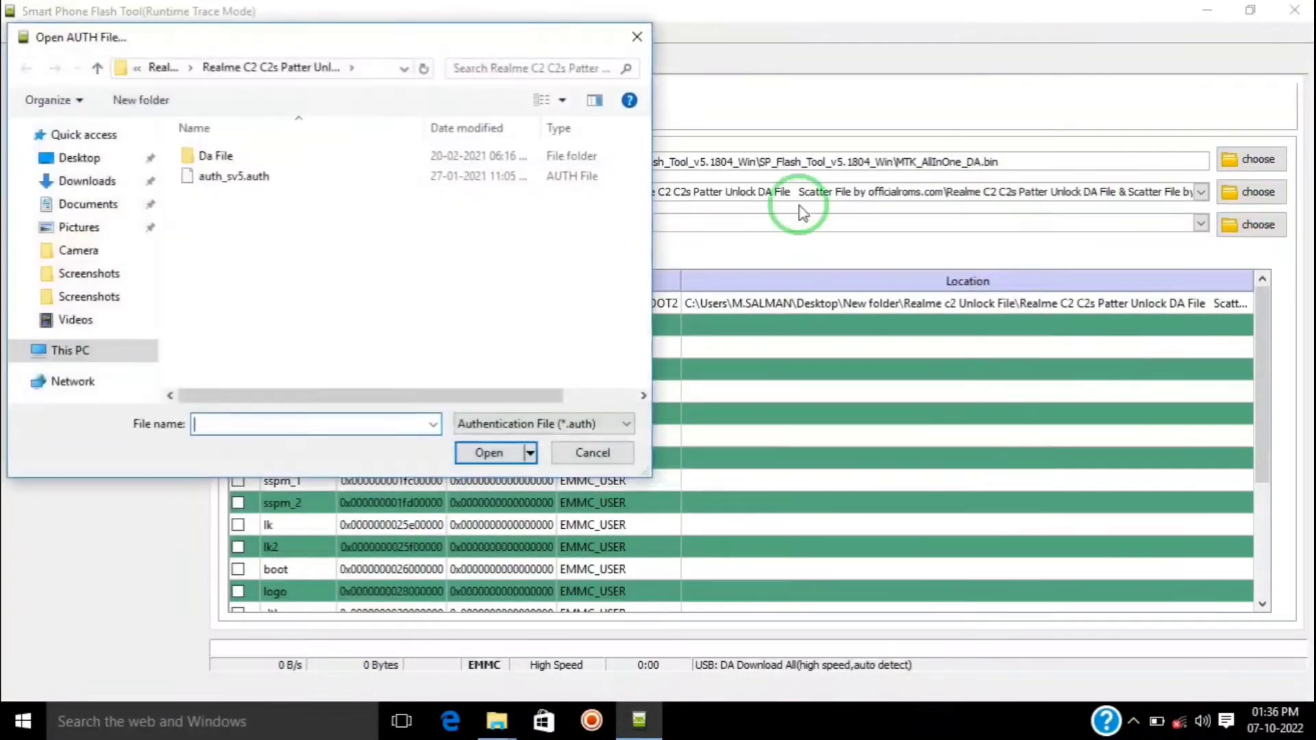
left_click(279, 182)
left_click(484, 453)
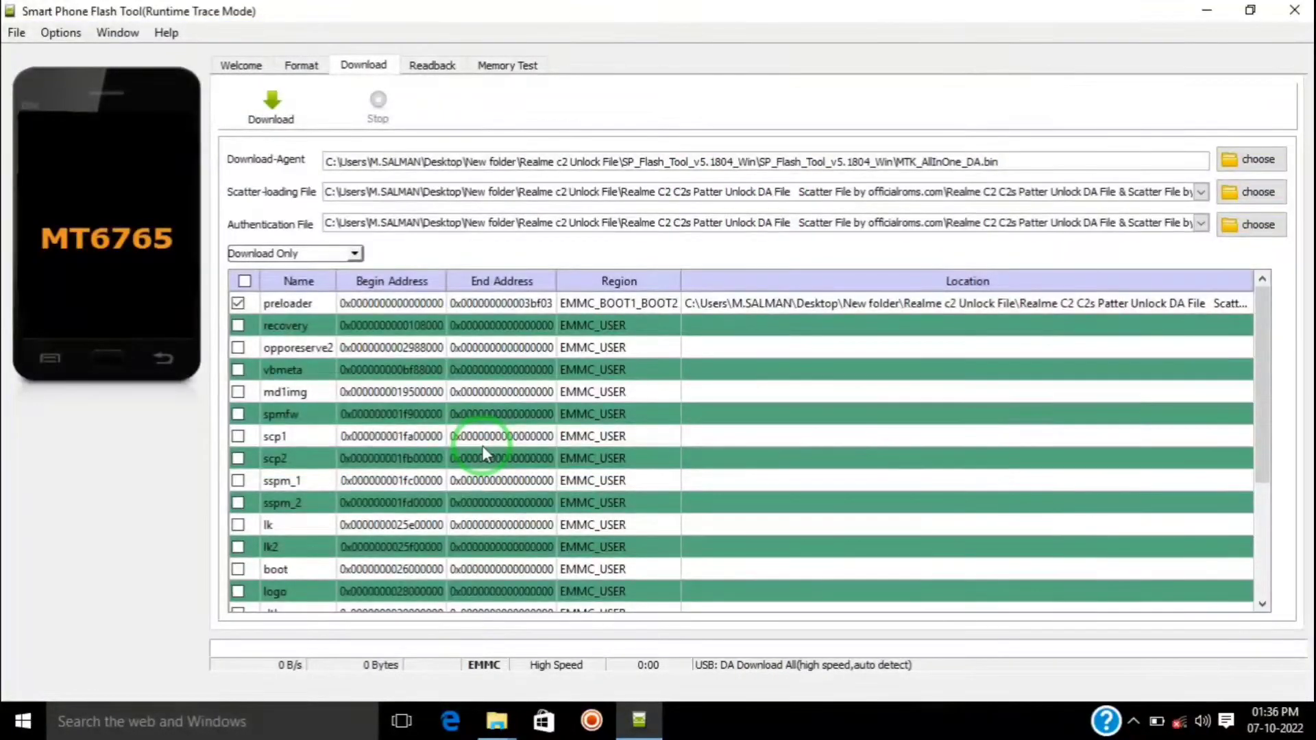
Step: Choose Manual Format Flash for formatting and clear the Begin Address and Format Length values
left_click(300, 67)
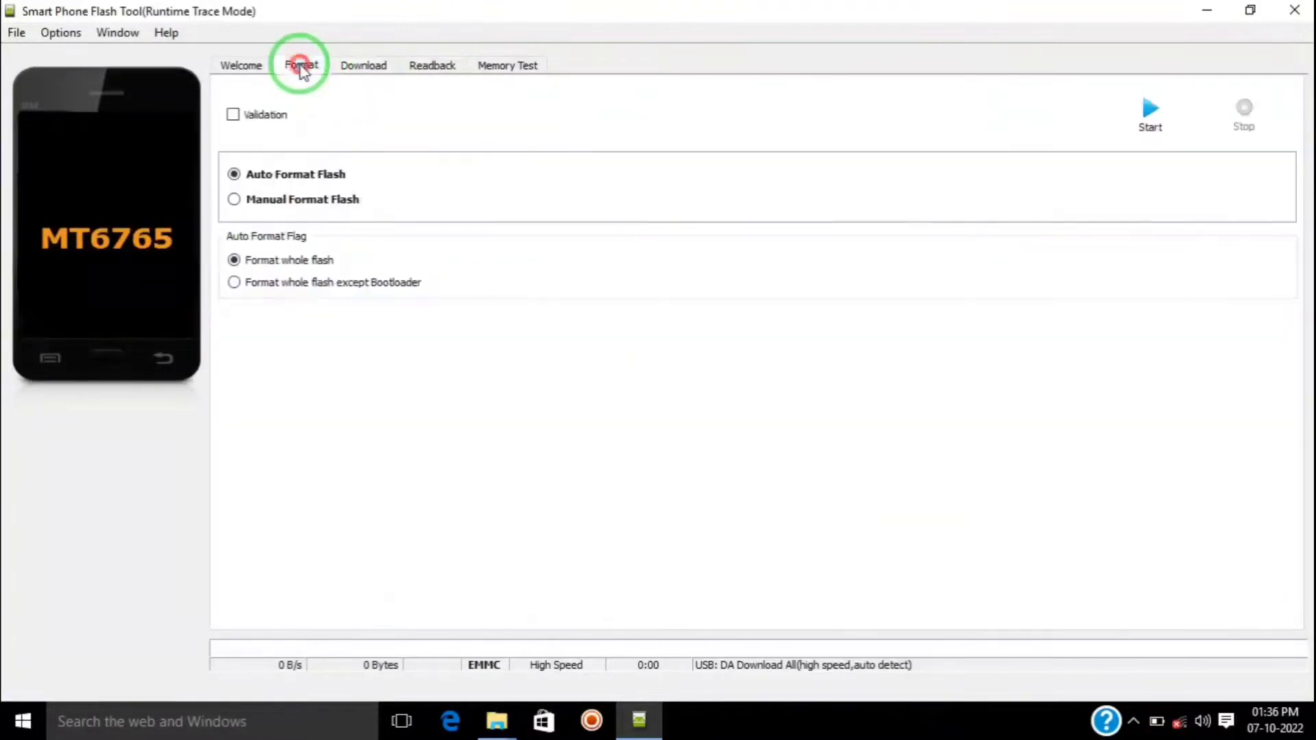
left_click(235, 200)
left_click(392, 294)
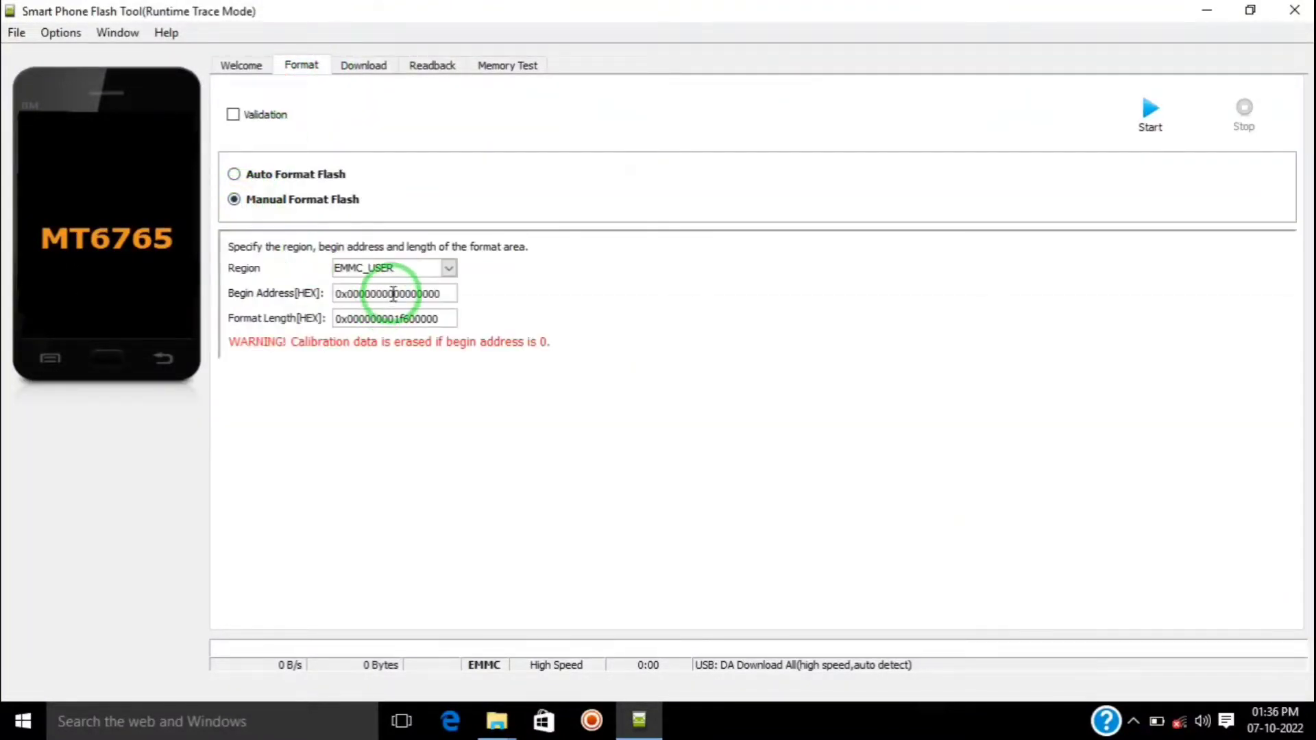
double_click(393, 293)
double_click(403, 320)
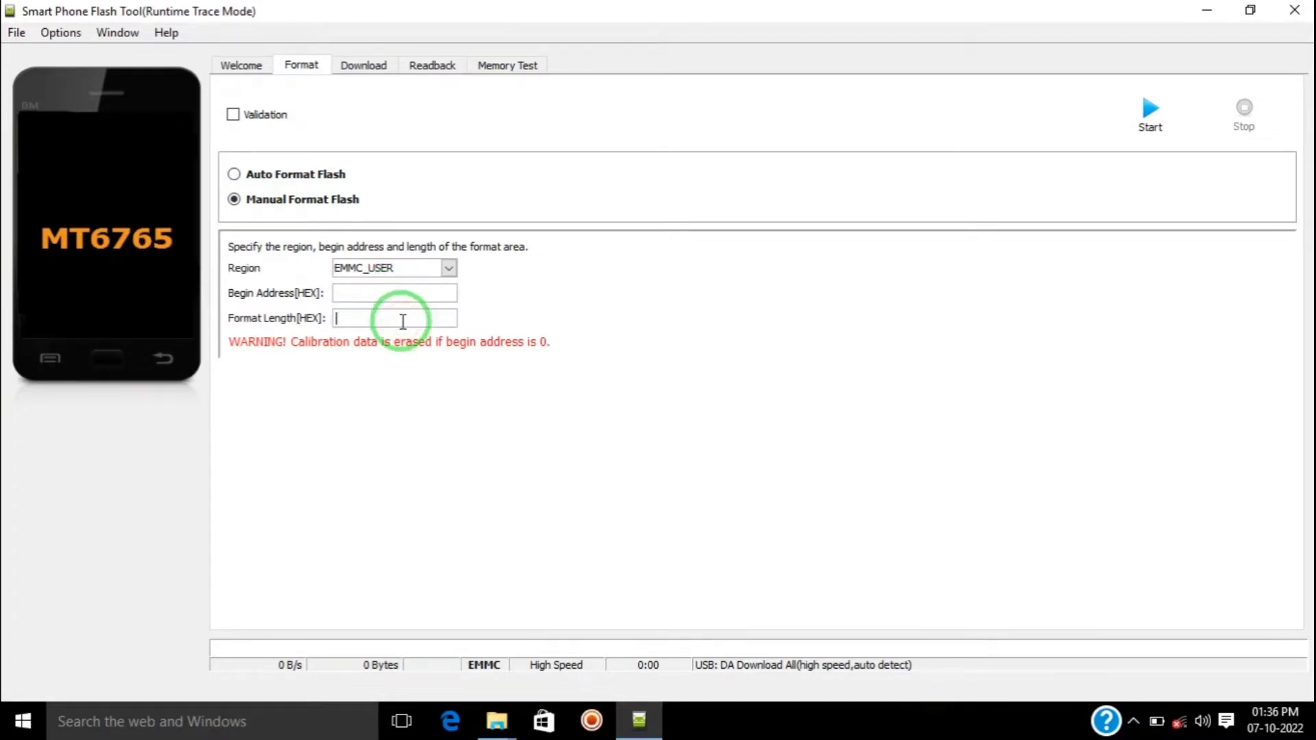
Step: Open the MT6765_Android_scatter text document from the nested Realme C2 C2s Patter Unlock folders and maximize it in Notepad
left_click(1206, 10)
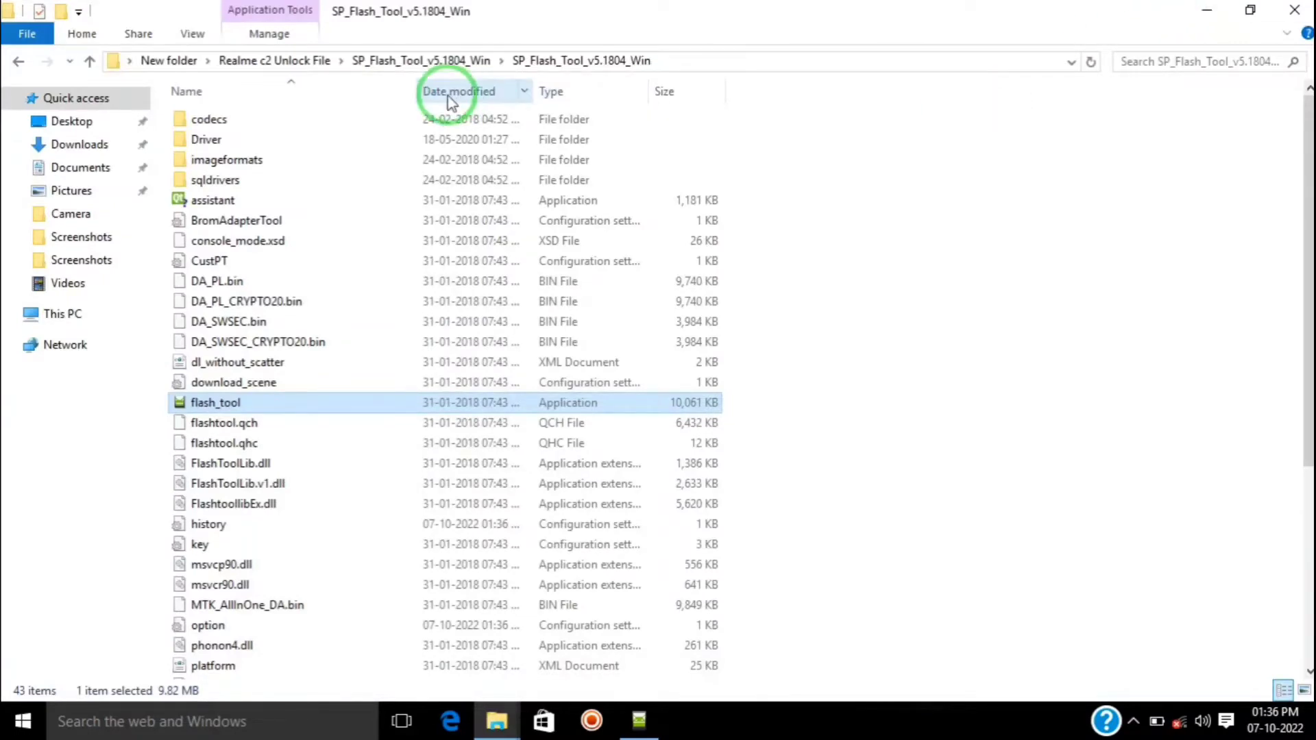
left_click(291, 62)
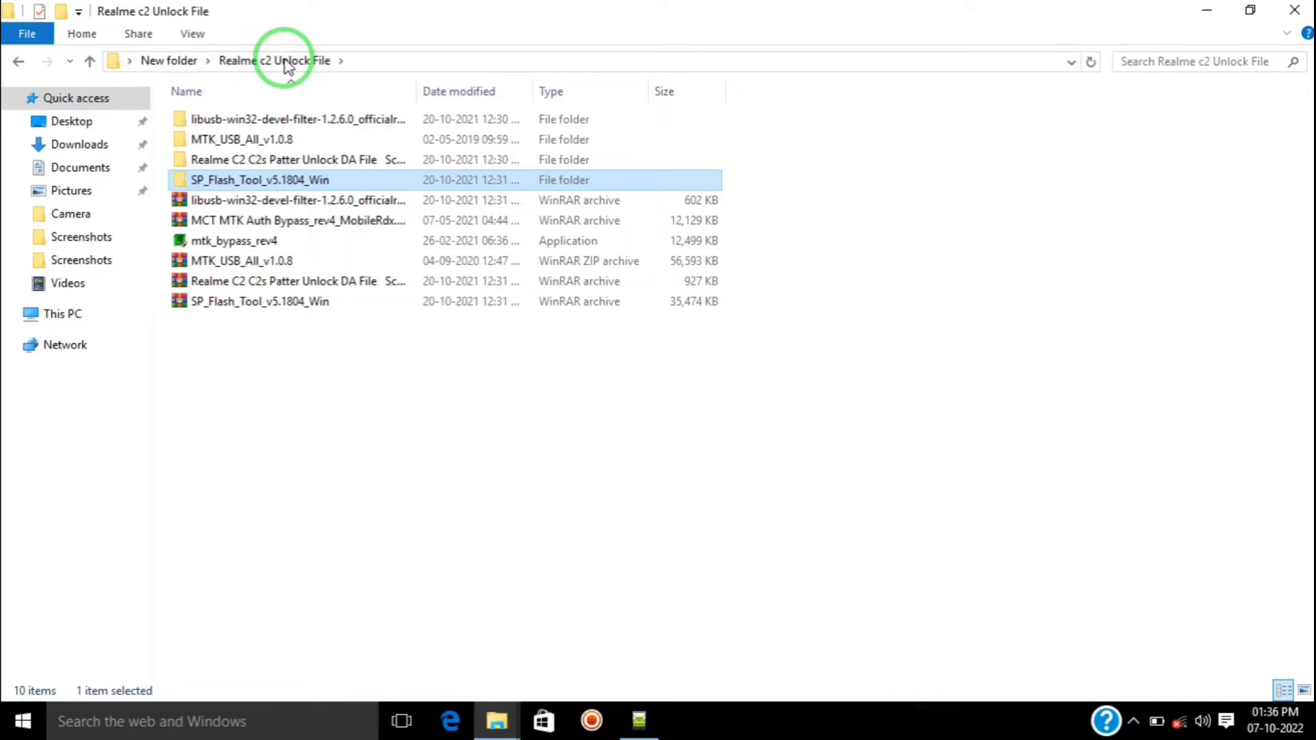
double_click(230, 158)
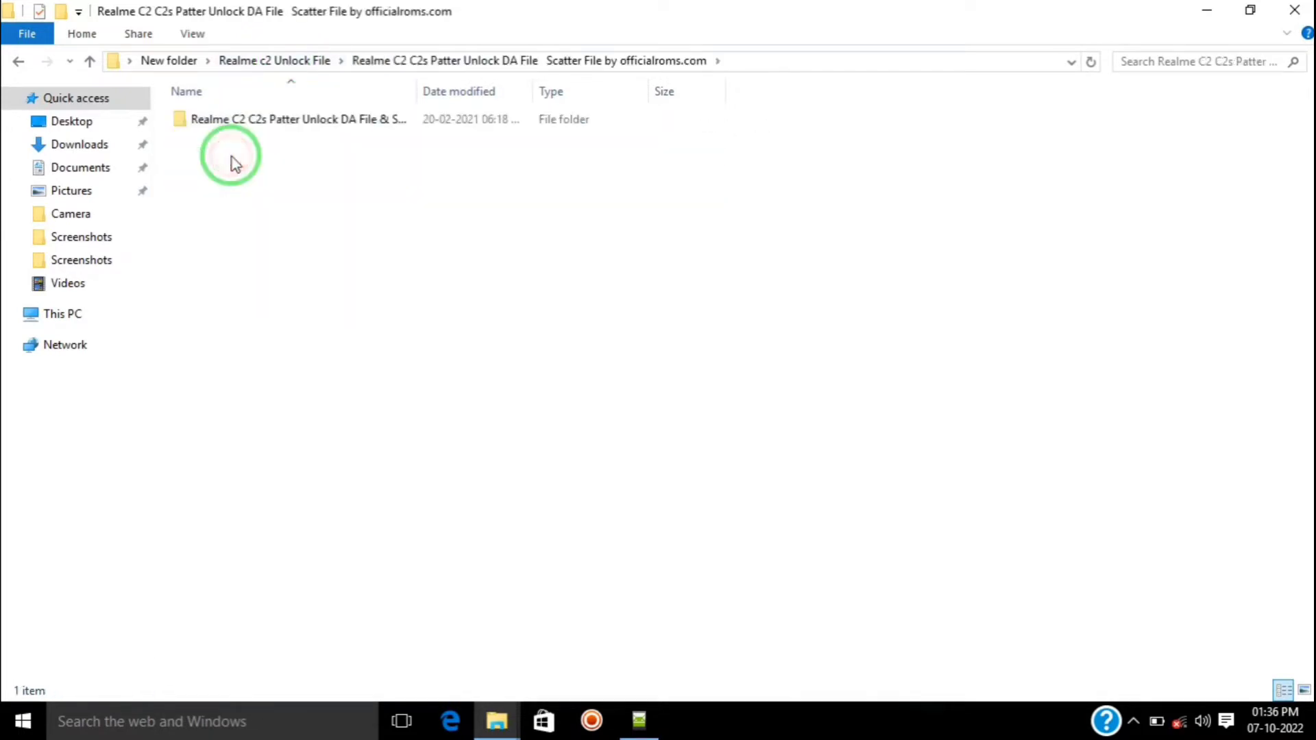
double_click(255, 127)
left_click(1090, 439)
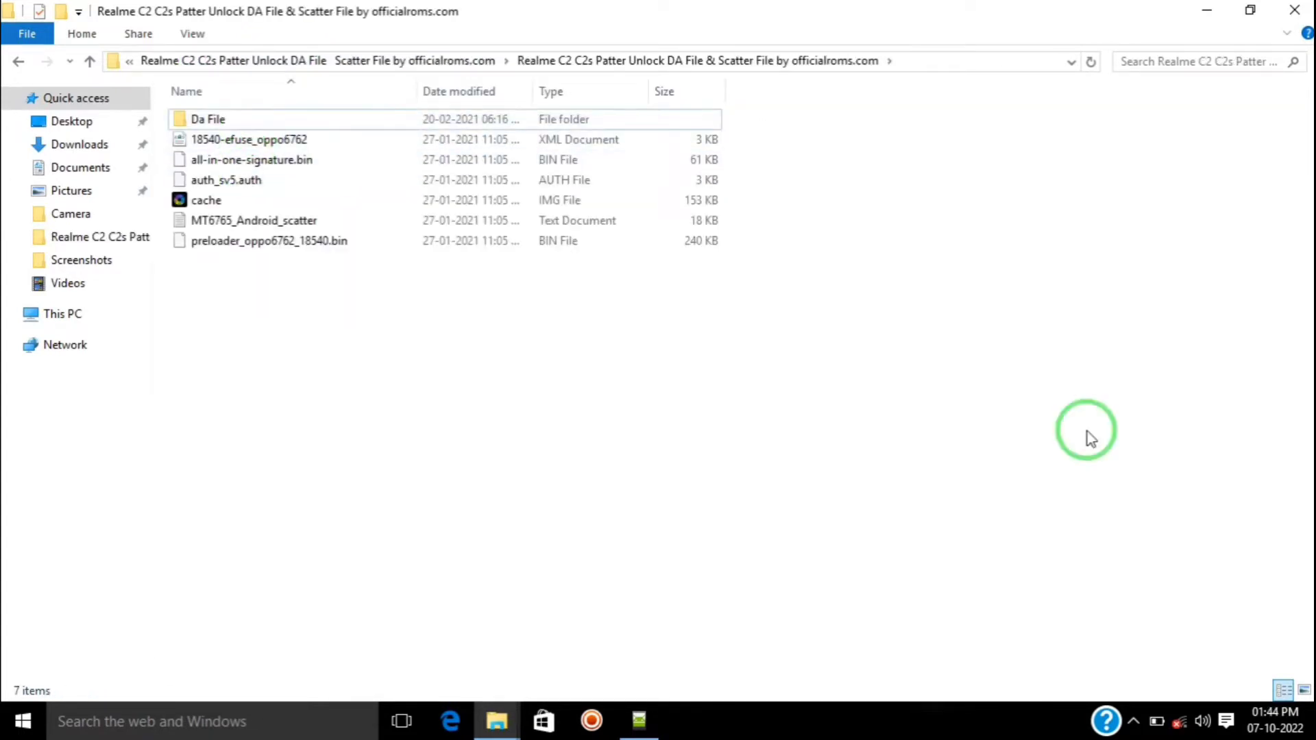
double_click(283, 223)
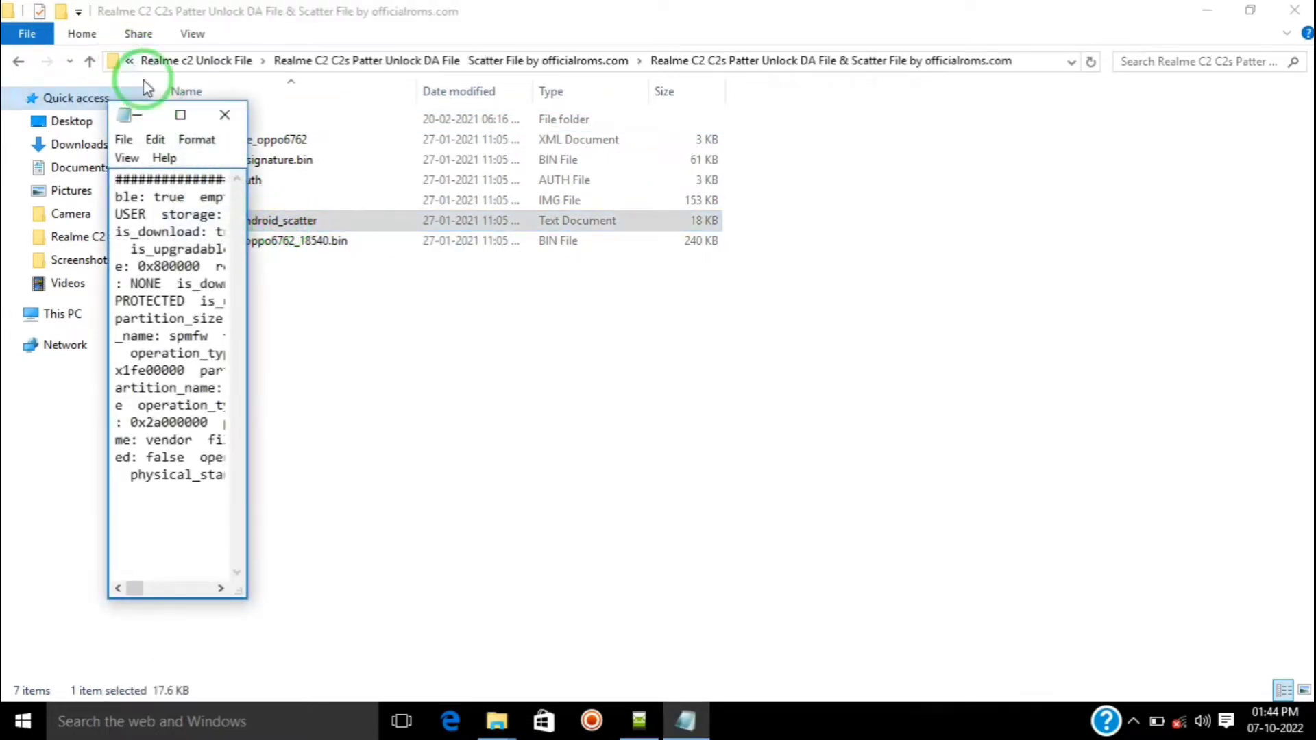
left_click(182, 117)
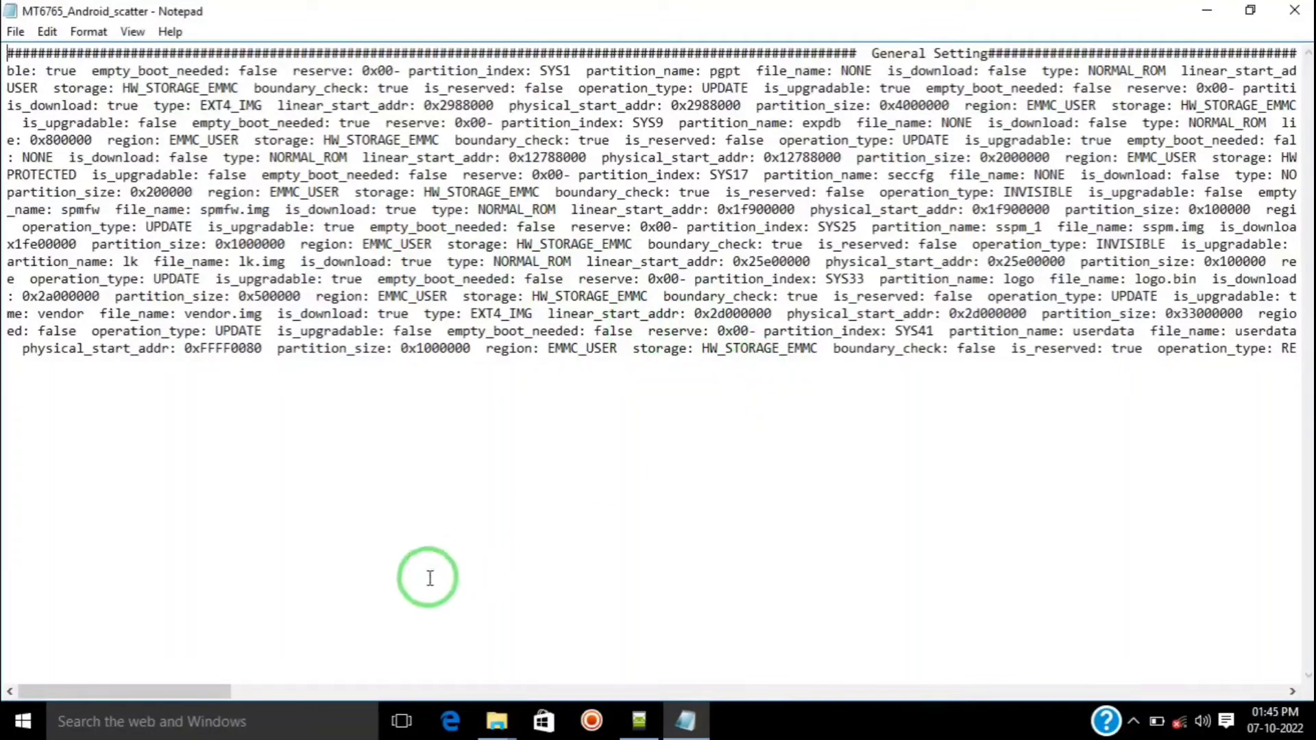
Step: Try to find "userdata" by searching downward from the end of the scatter text
left_click_drag(205, 692, 153, 685)
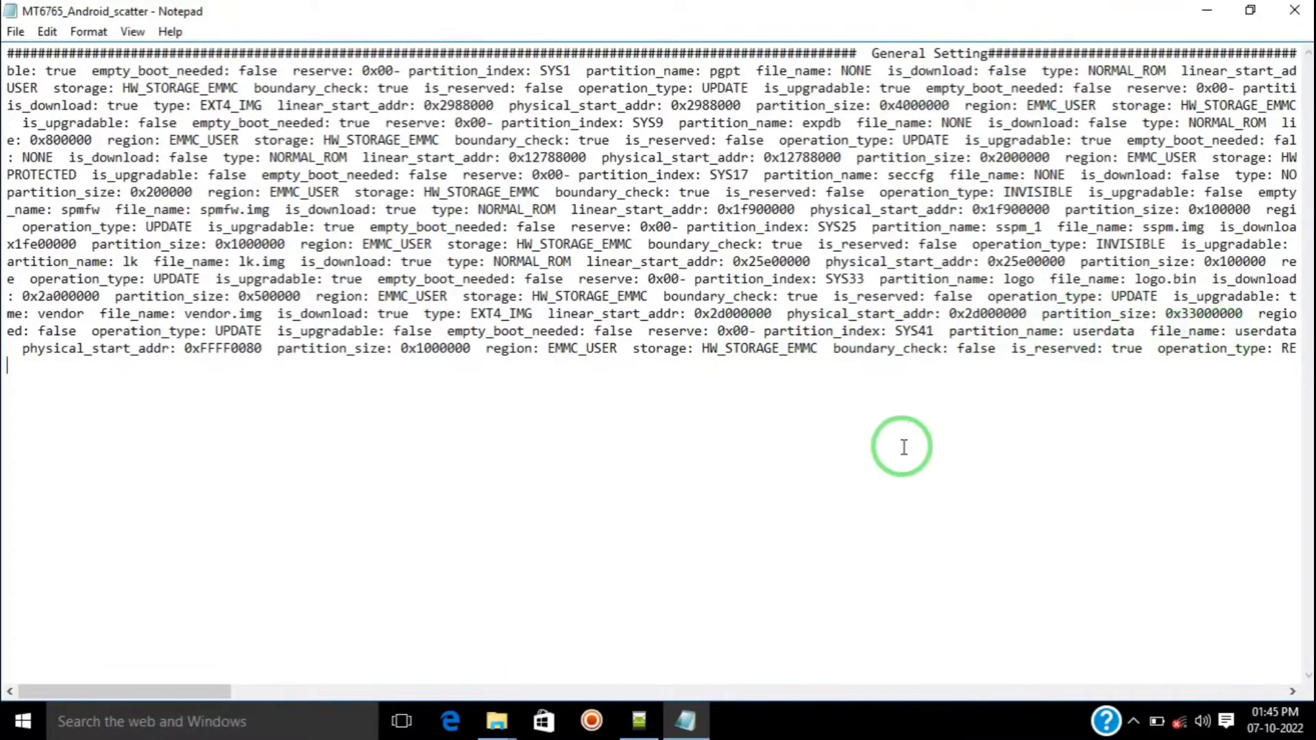
left_click(832, 482)
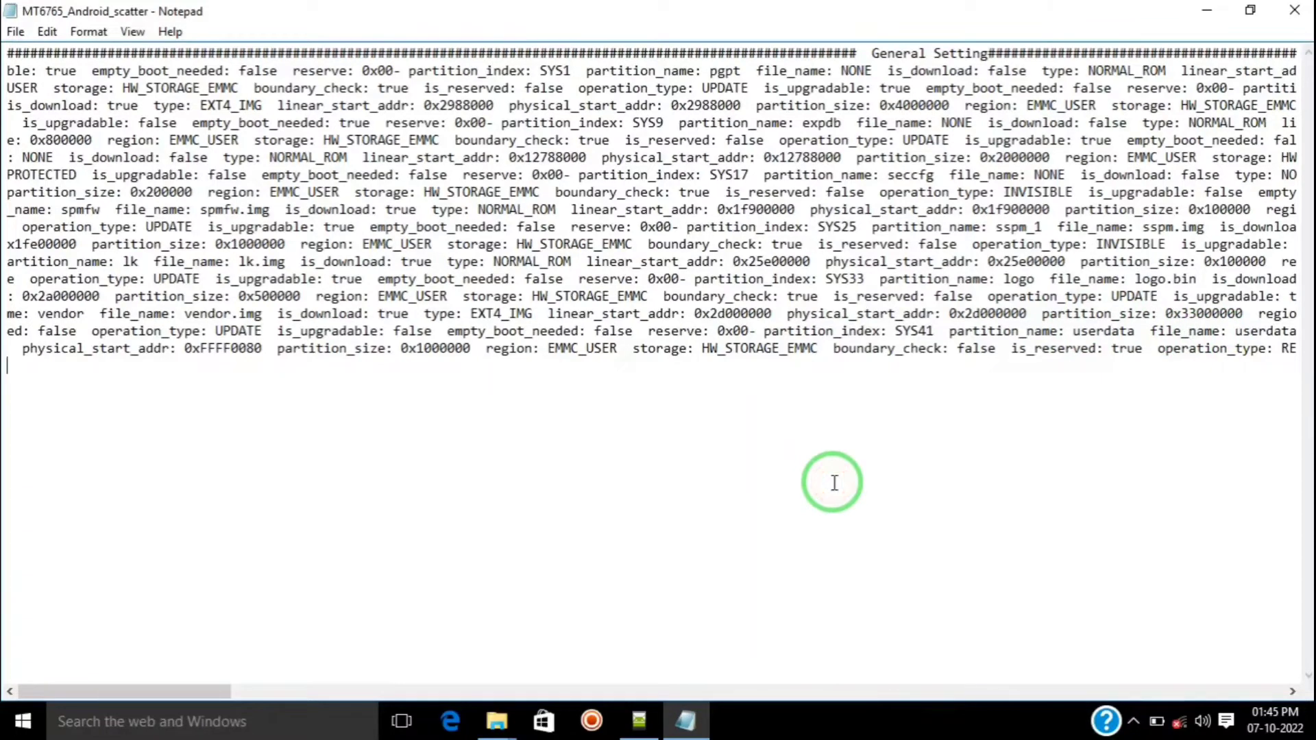
key("ctrl+f")
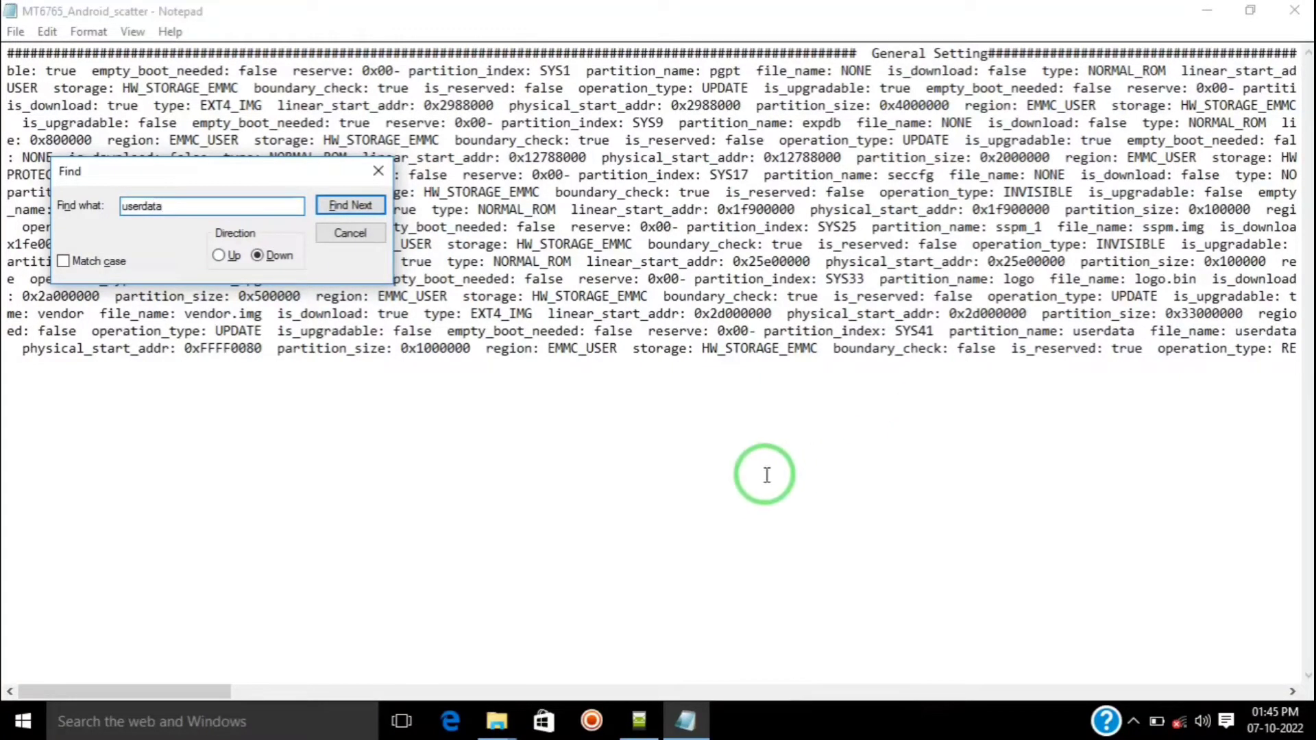
left_click(344, 206)
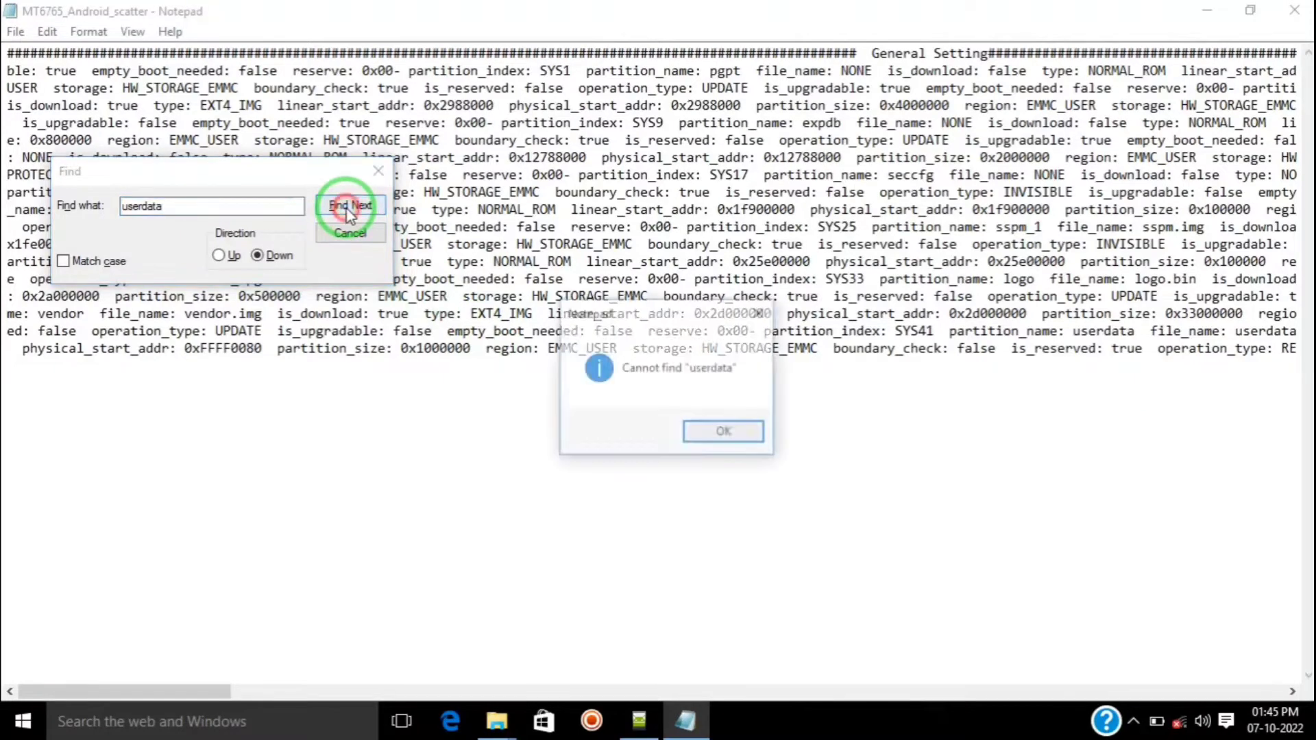
left_click(726, 433)
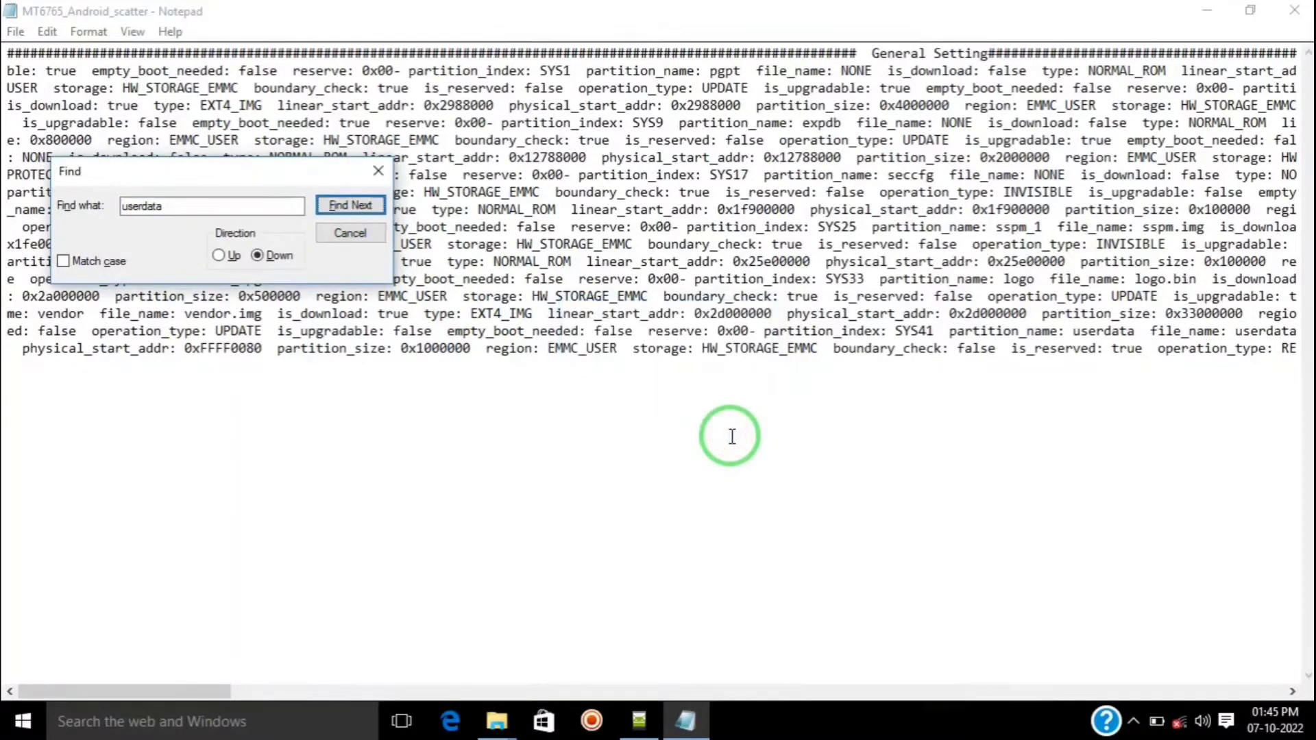
Step: Search upward through the scatter text for "userdata"
left_click(182, 693)
left_click_drag(183, 692, 197, 693)
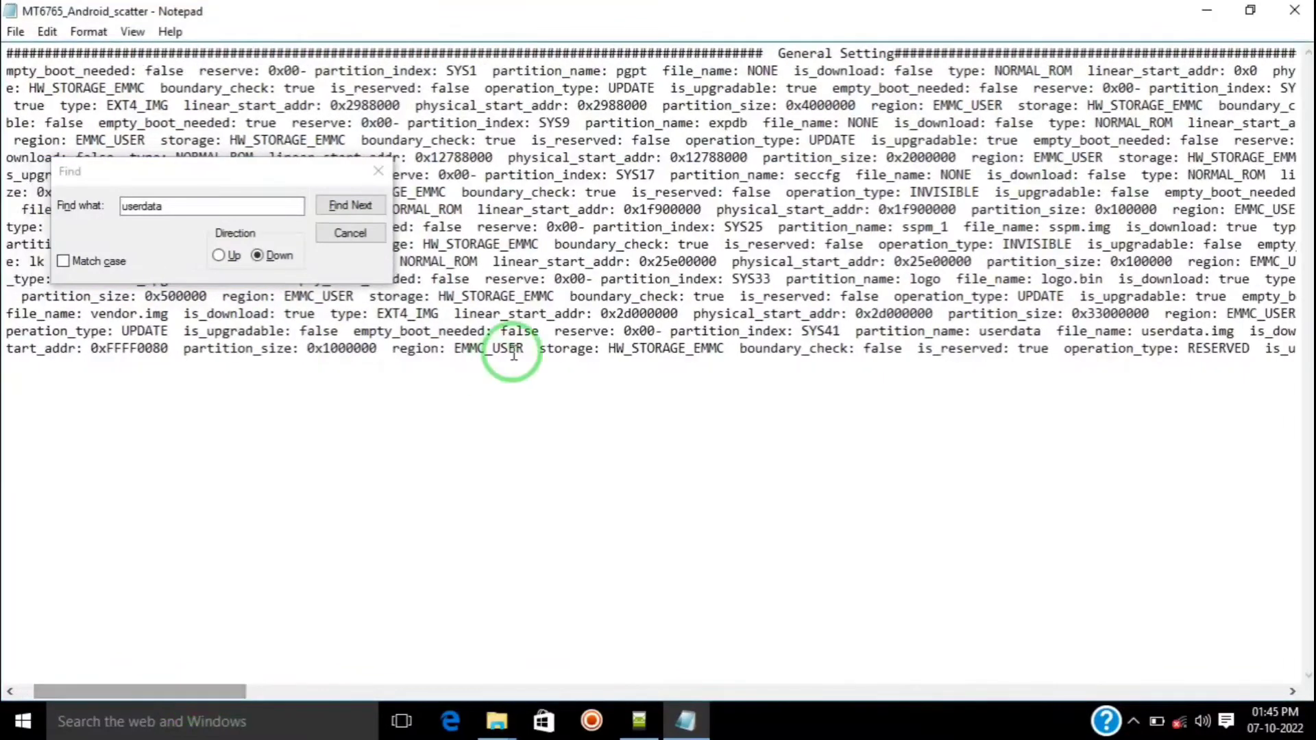
left_click(218, 256)
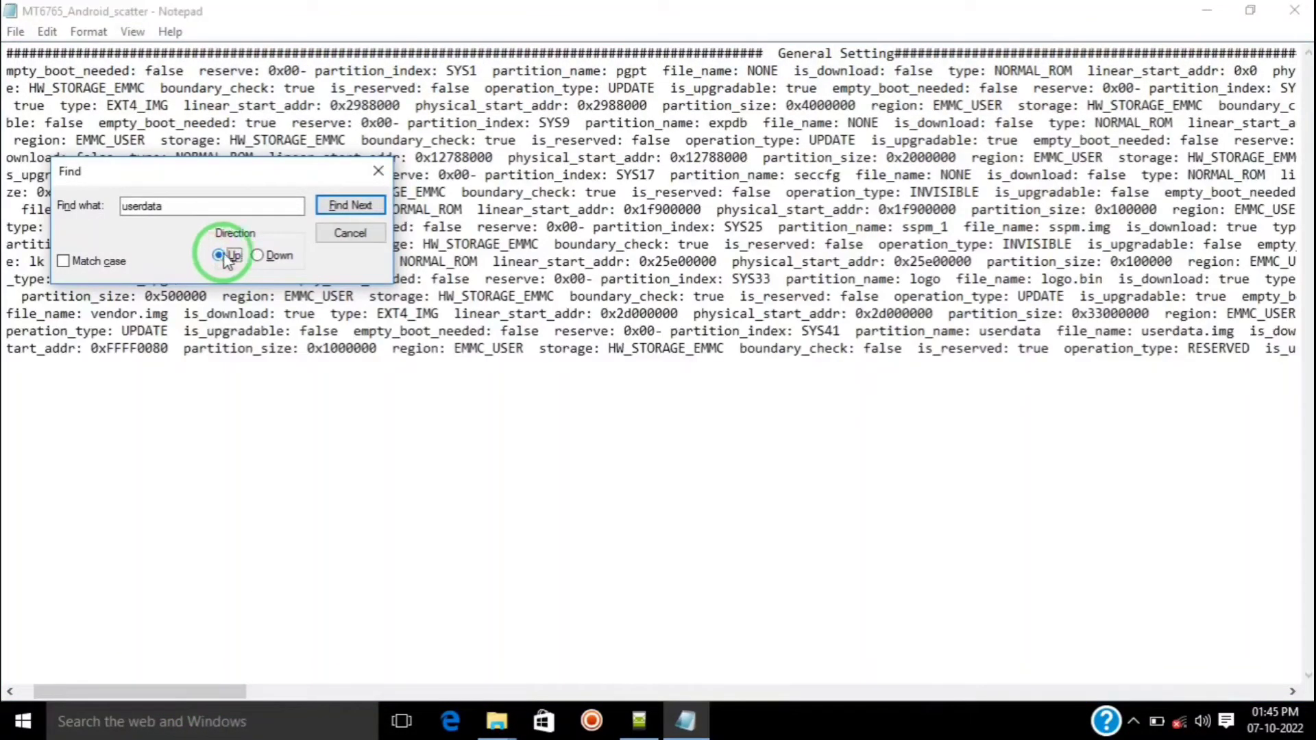
left_click(374, 201)
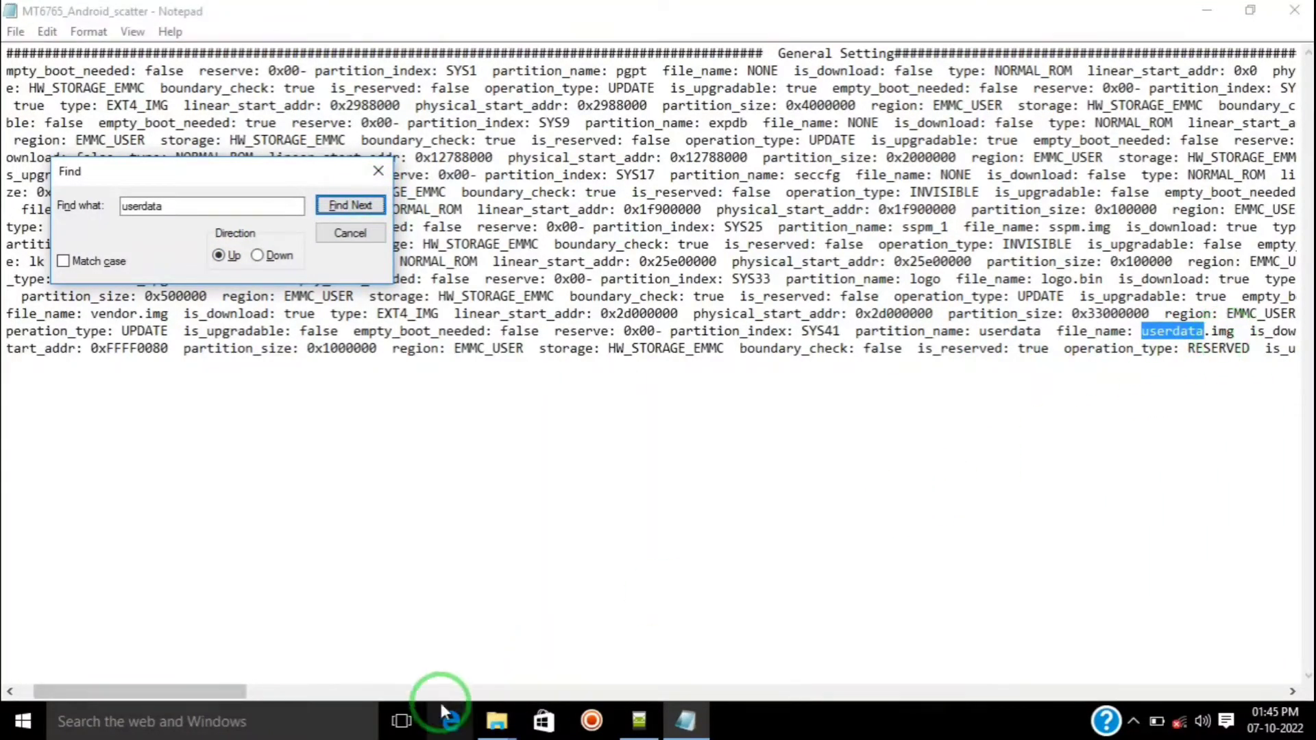
Step: Copy the userdata partition's physical_start_addr 0x15b000000 and paste it as the Begin Address in Smart Phone Flash Tool
left_click_drag(231, 693, 365, 706)
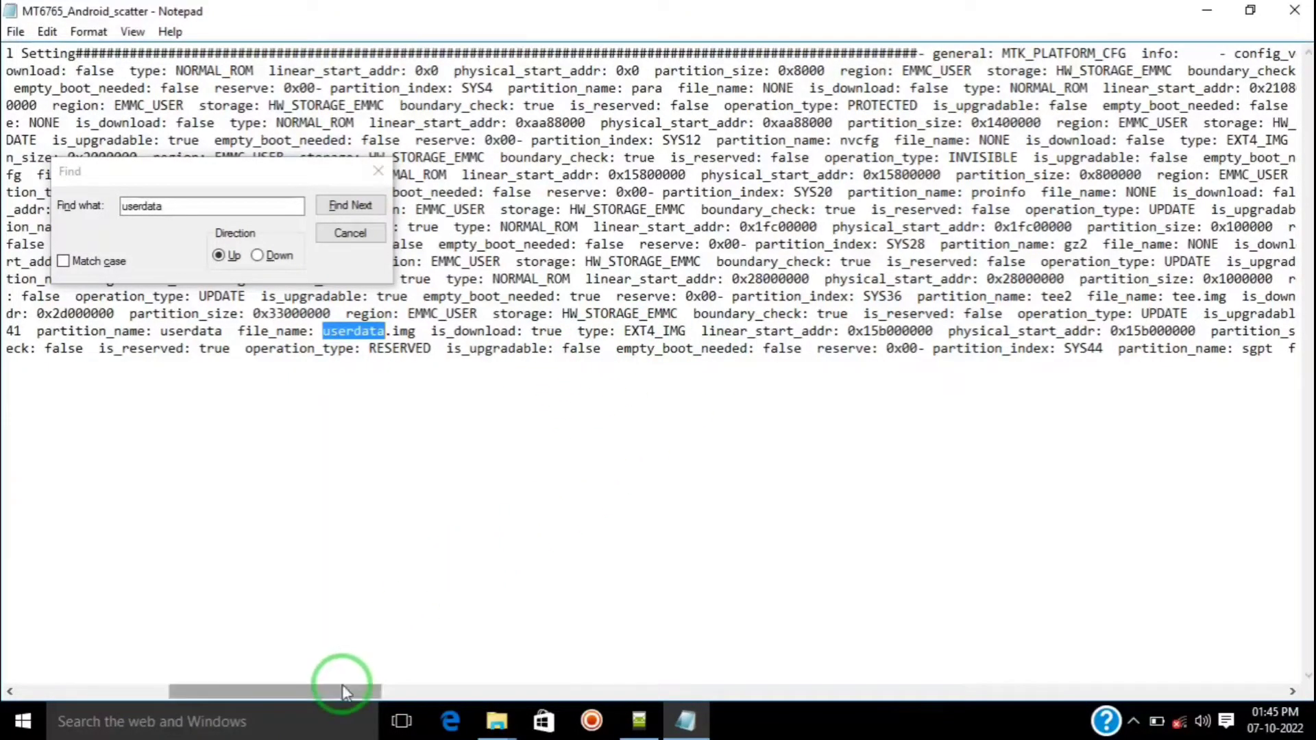
left_click_drag(358, 688, 389, 687)
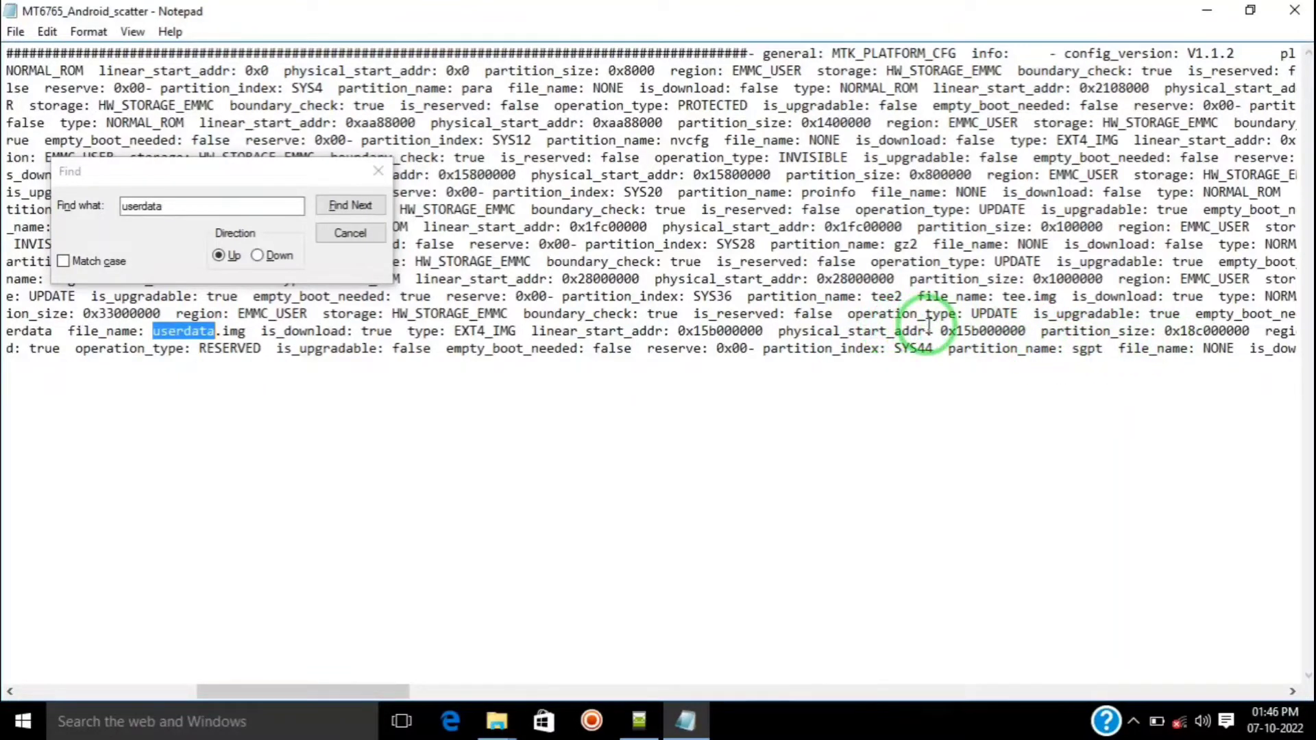
left_click_drag(941, 331, 1023, 331)
right_click(1023, 331)
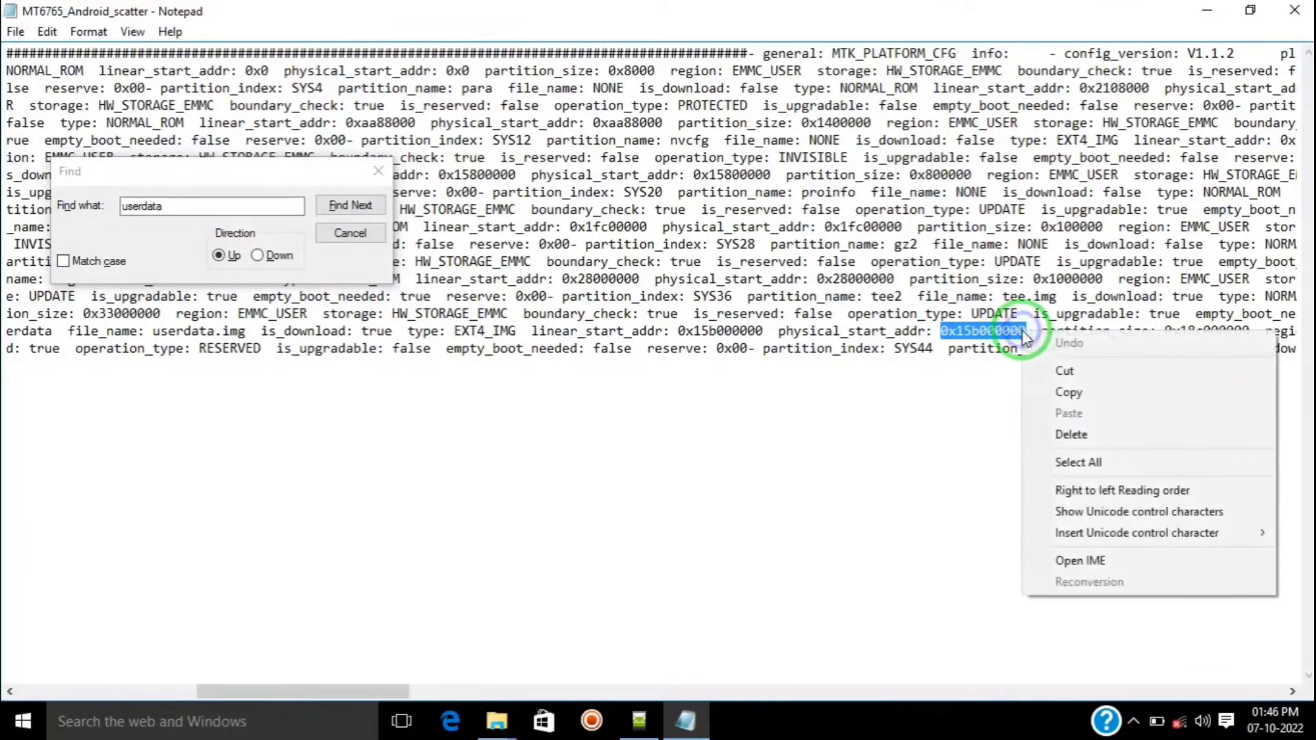
left_click(1056, 392)
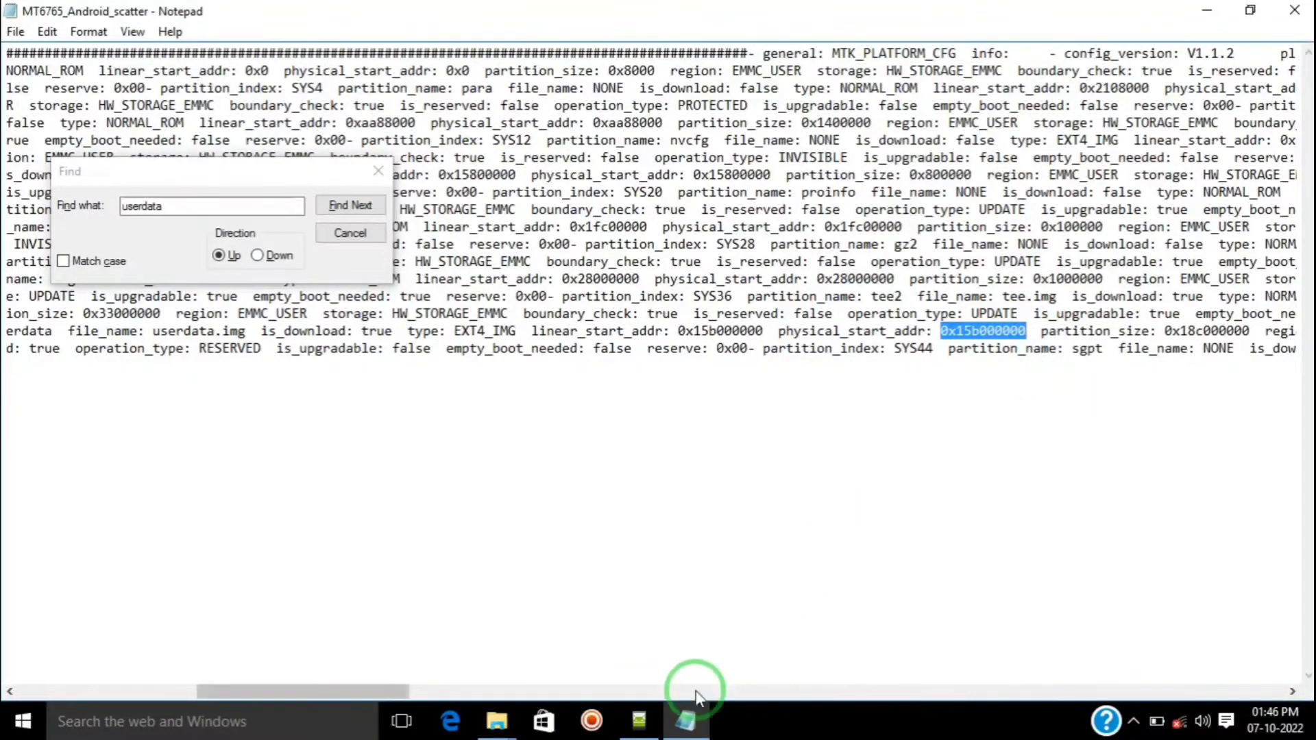
left_click(685, 720)
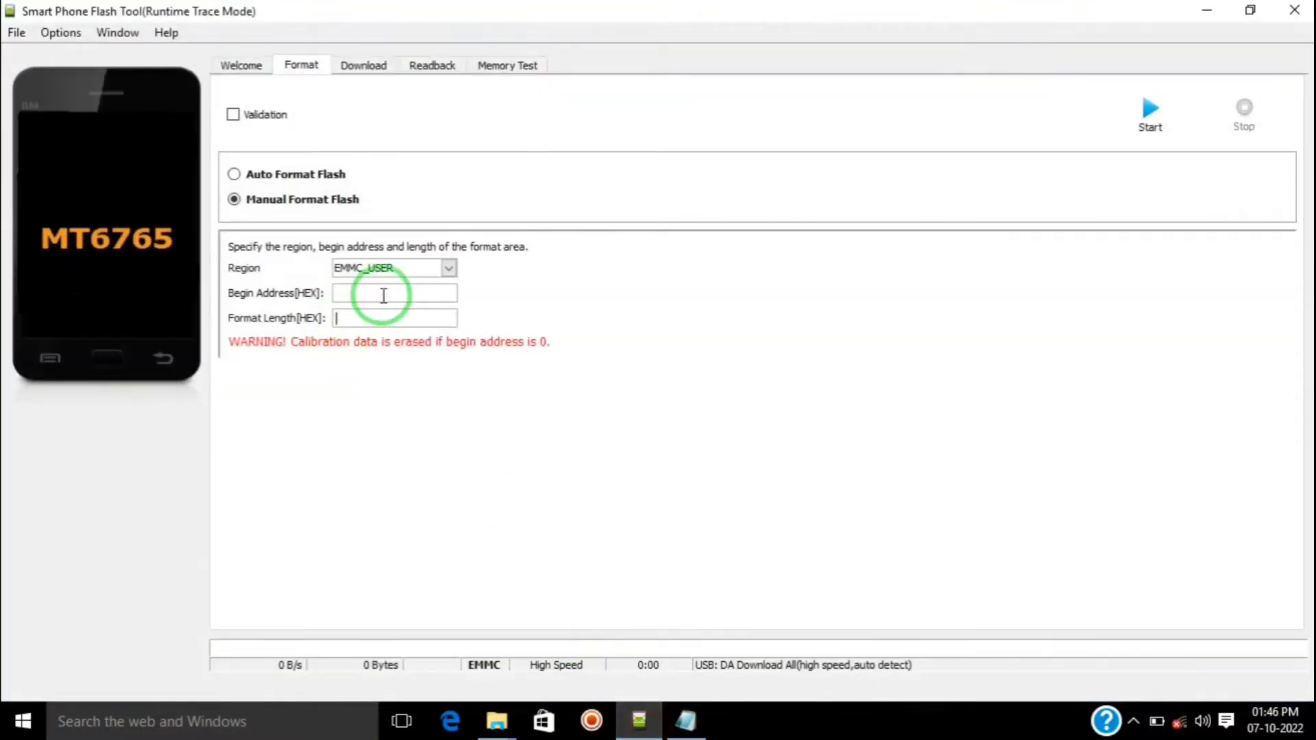
right_click(361, 289)
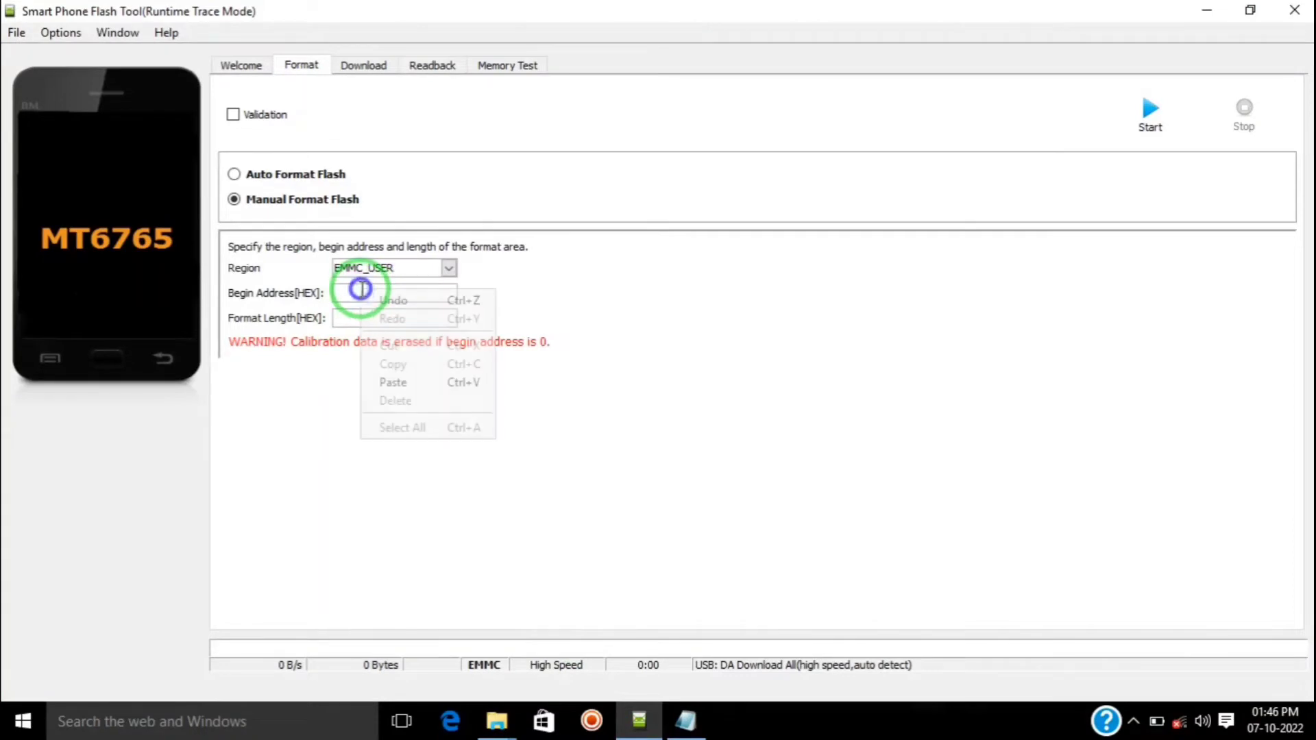
left_click(389, 382)
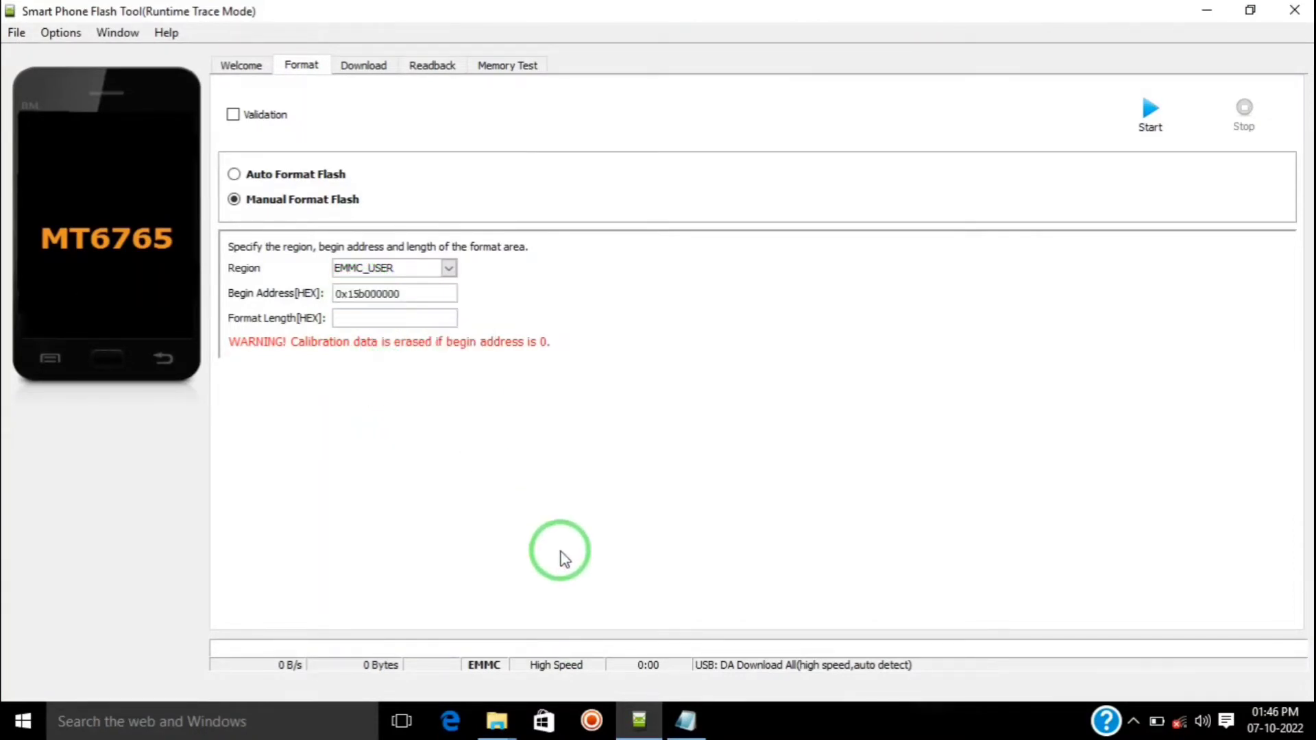
Step: Switch back to the MT6765_Android_scatter text in Notepad
left_click(683, 725)
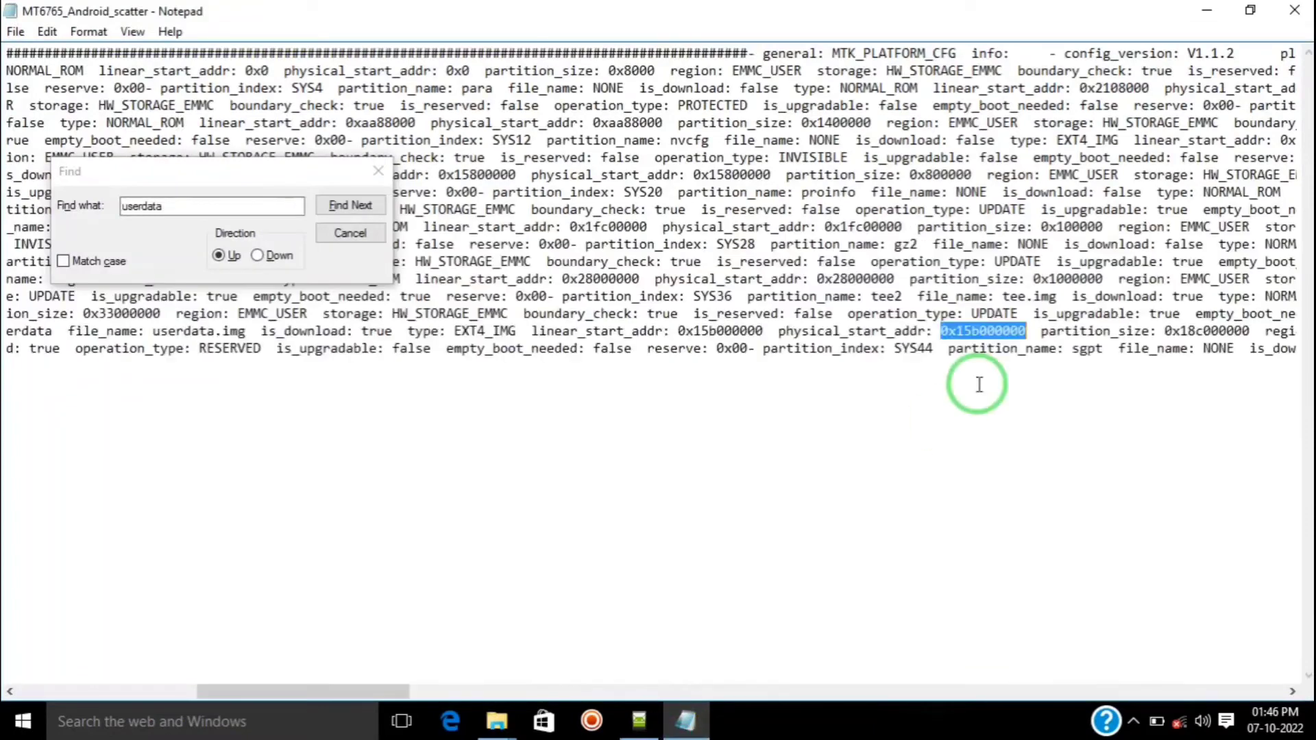